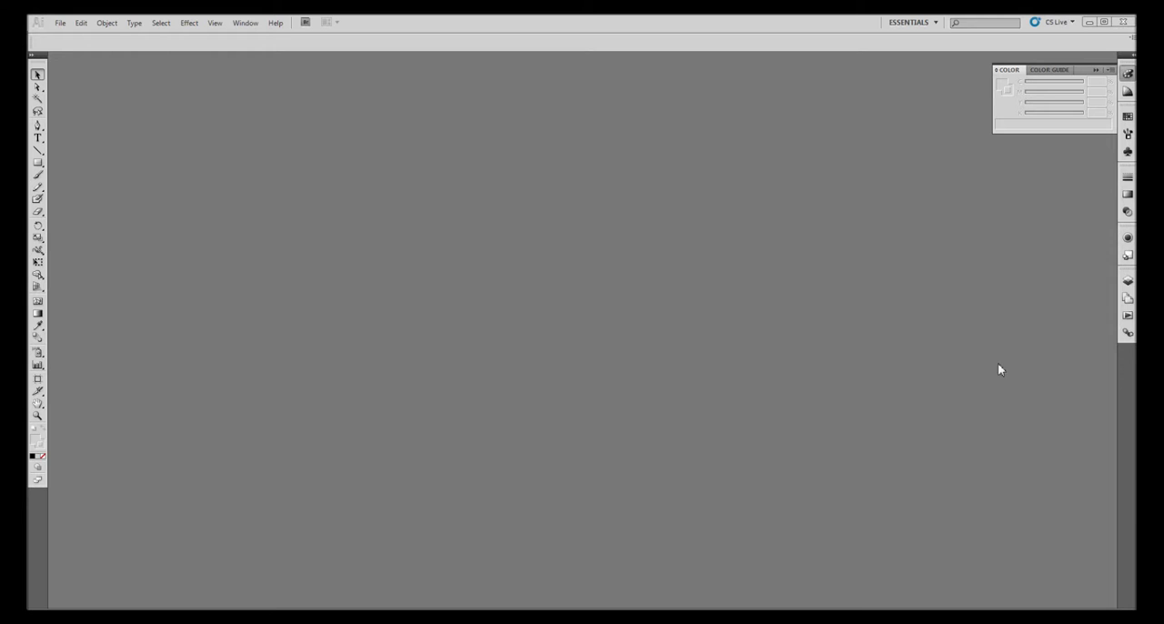
Check which workspace is active in the list of available workspaces
{"action": "left_click", "coordinate": [1086, 81]}
{"action": "left_click", "coordinate": [935, 23]}
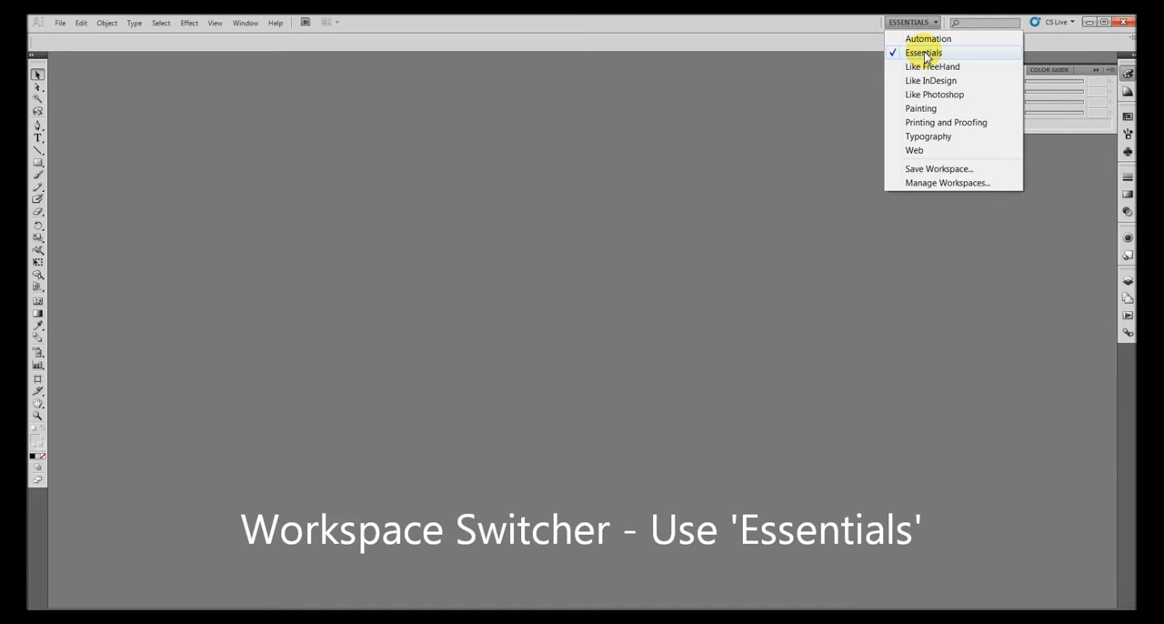
{"action": "left_click", "coordinate": [830, 36]}
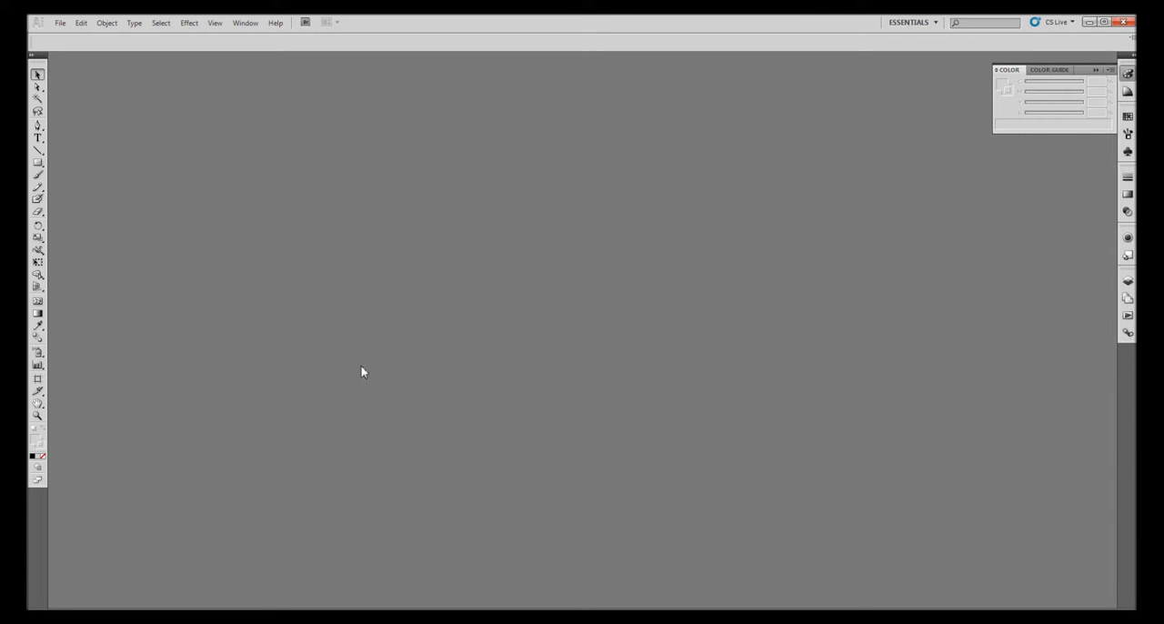
Show the Welcome Screen and start setting up a new print document
{"action": "left_click", "coordinate": [60, 26]}
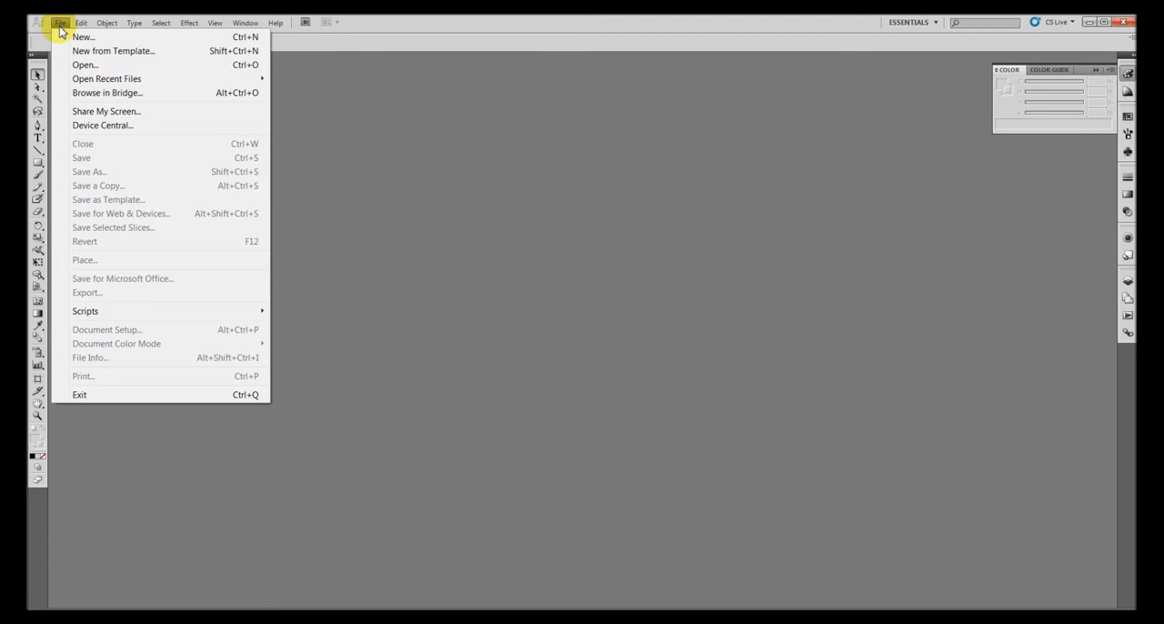
{"action": "left_click", "coordinate": [60, 24]}
{"action": "left_click", "coordinate": [276, 23]}
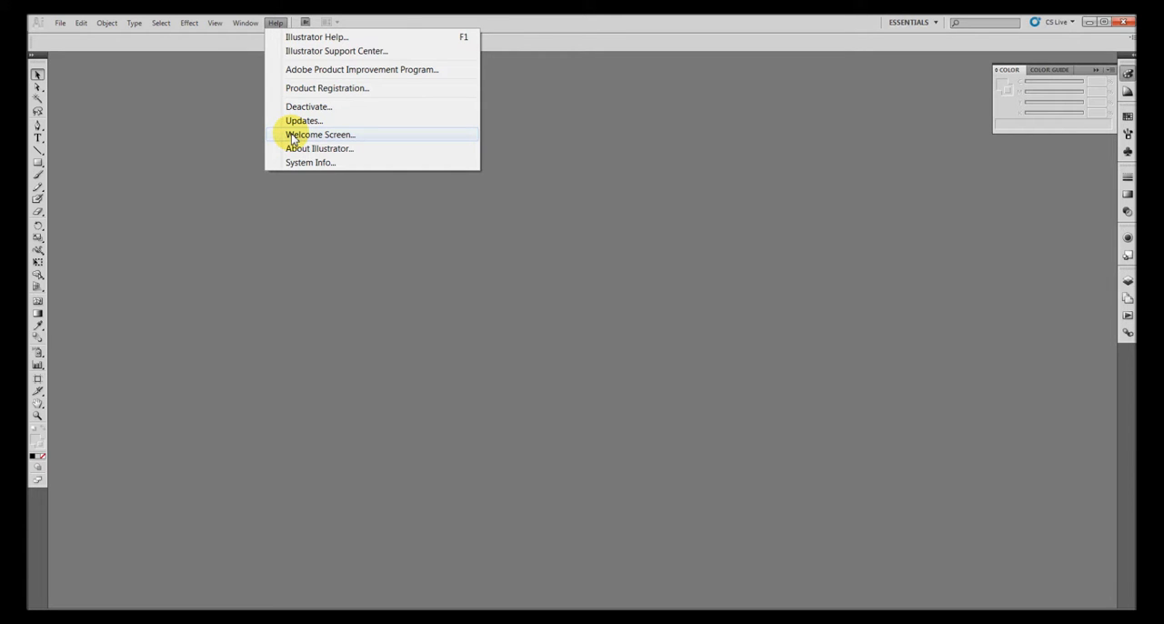
{"action": "left_click", "coordinate": [293, 137]}
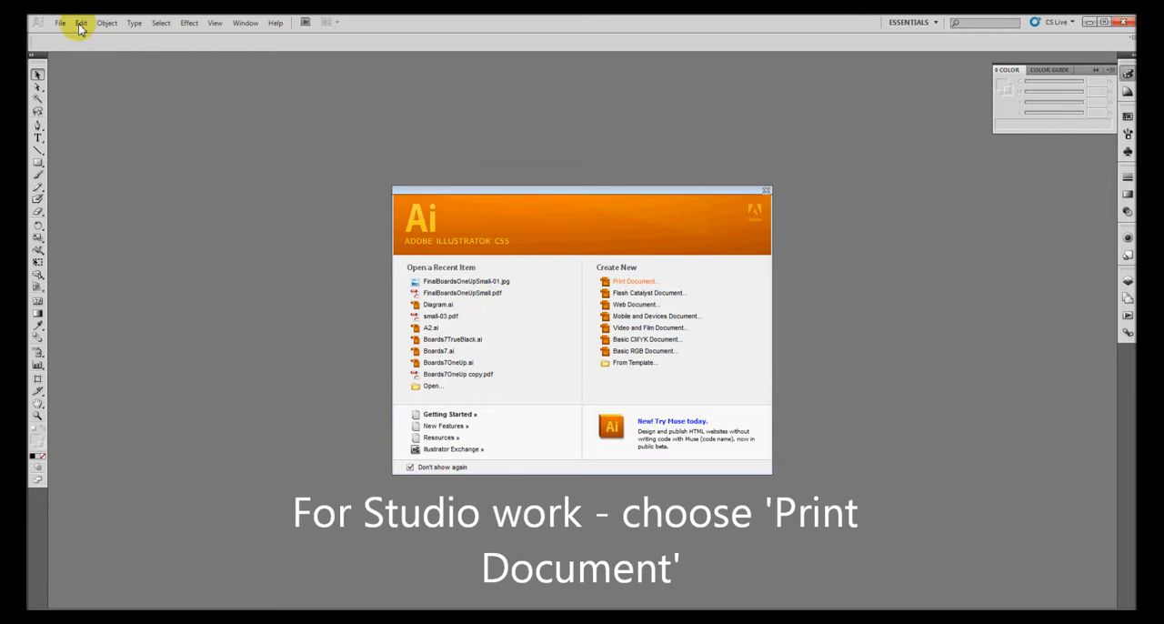
{"action": "key", "text": "ctrl+n"}
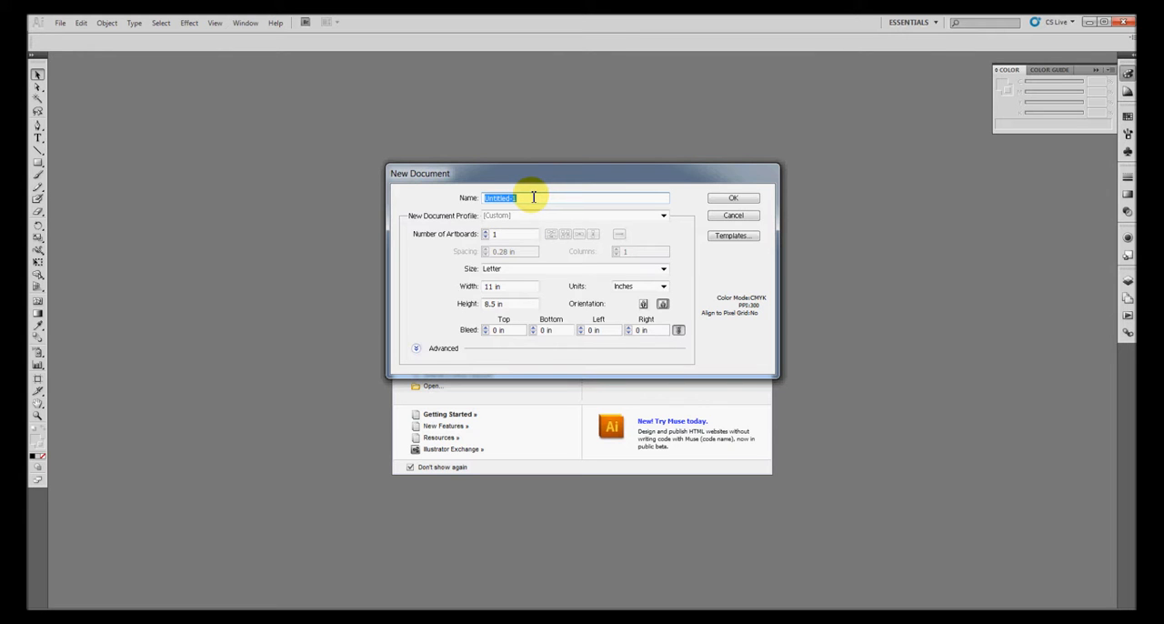
Name the new document Demo and set the number of artboards to 2
{"action": "type", "text": "Demo"}
{"action": "left_click", "coordinate": [520, 231]}
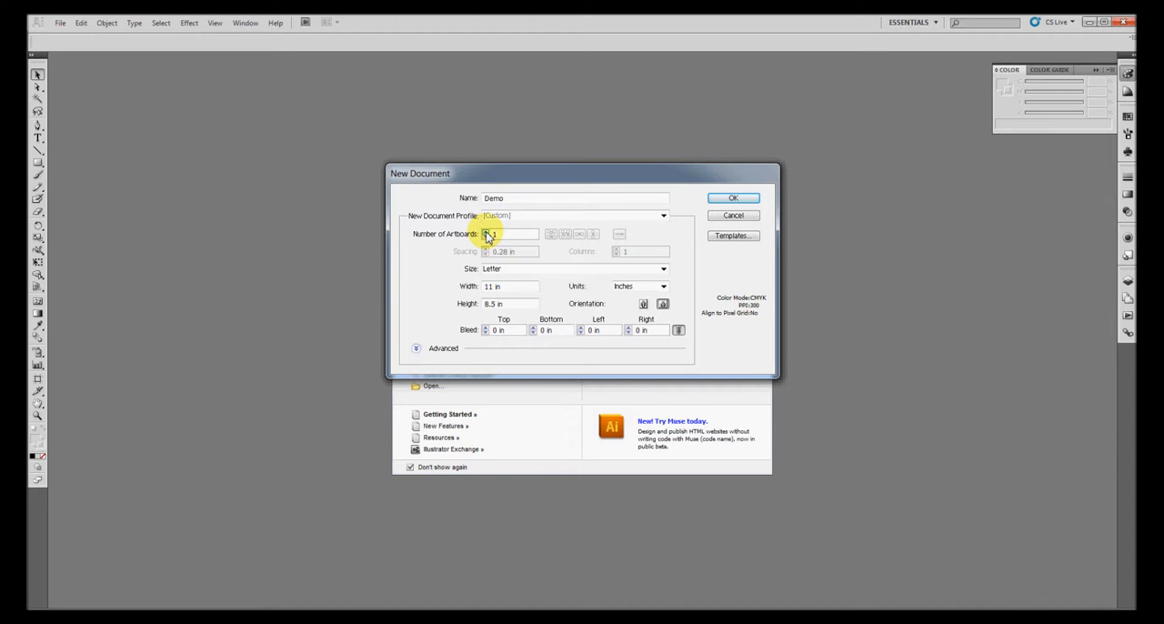
{"action": "left_click", "coordinate": [486, 232]}
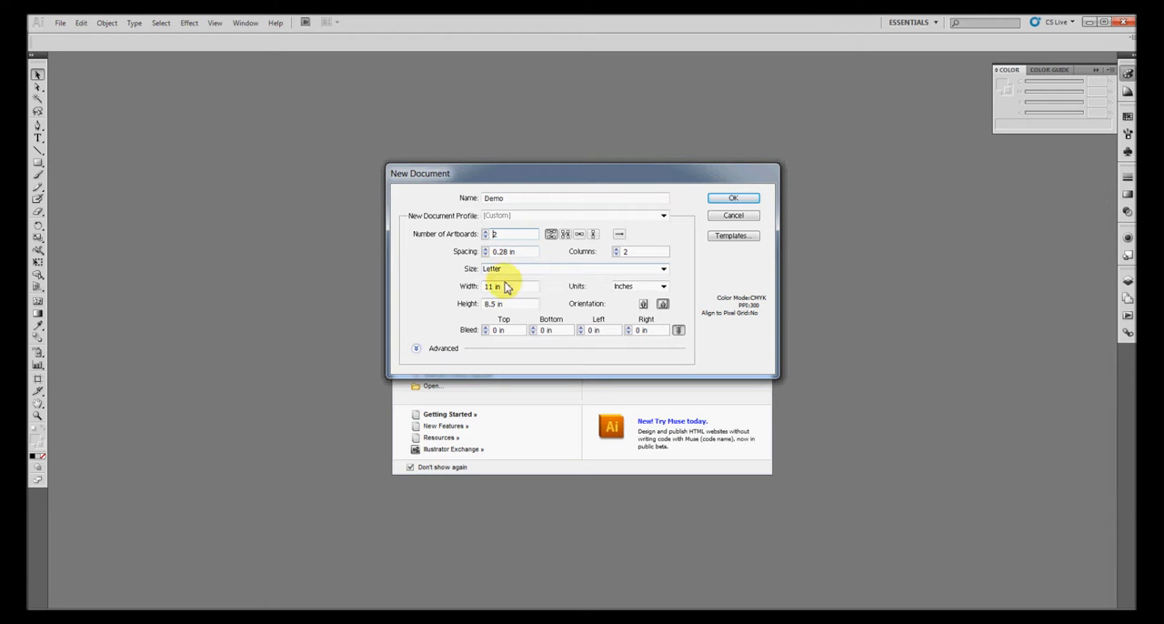
Set the artboard width to 36 in and the height to 24 in, keeping inches as the unit
{"action": "left_click_drag", "start_coordinate": [506, 287], "coordinate": [432, 294]}
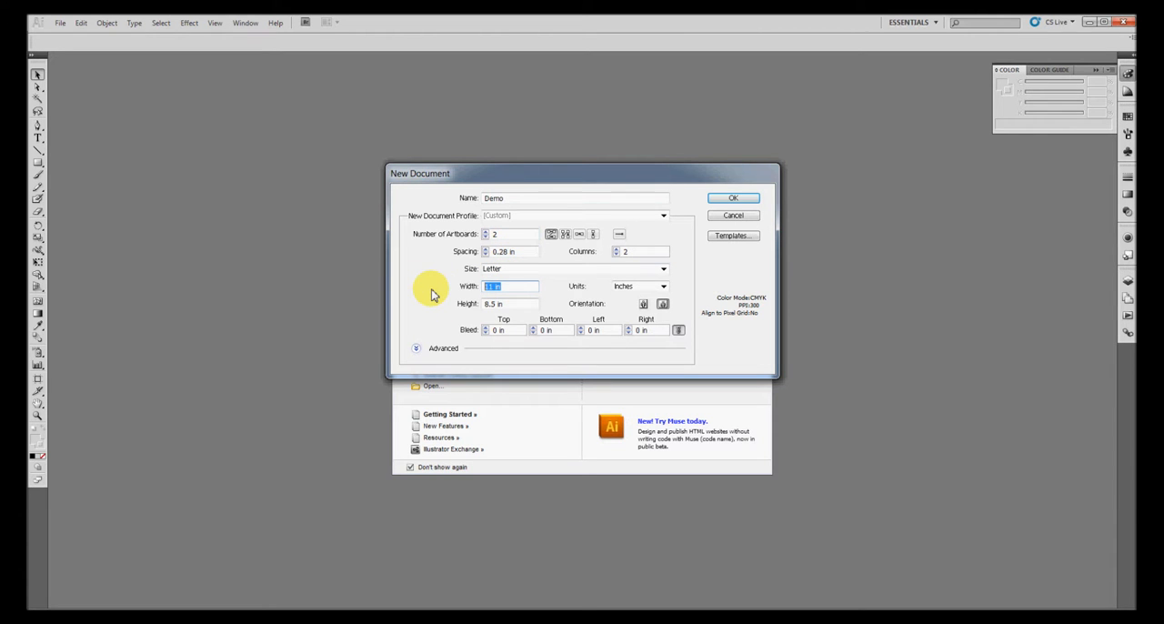
{"action": "type", "text": "36"}
{"action": "key", "text": "Tab"}
{"action": "key", "text": "Tab"}
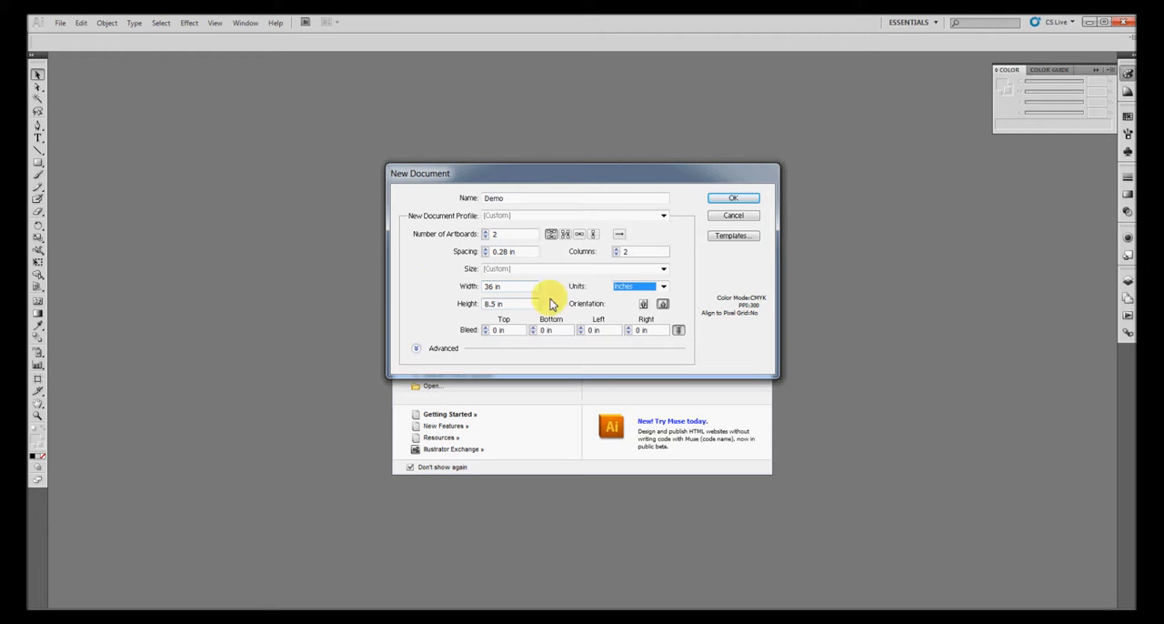
{"action": "left_click", "coordinate": [630, 288]}
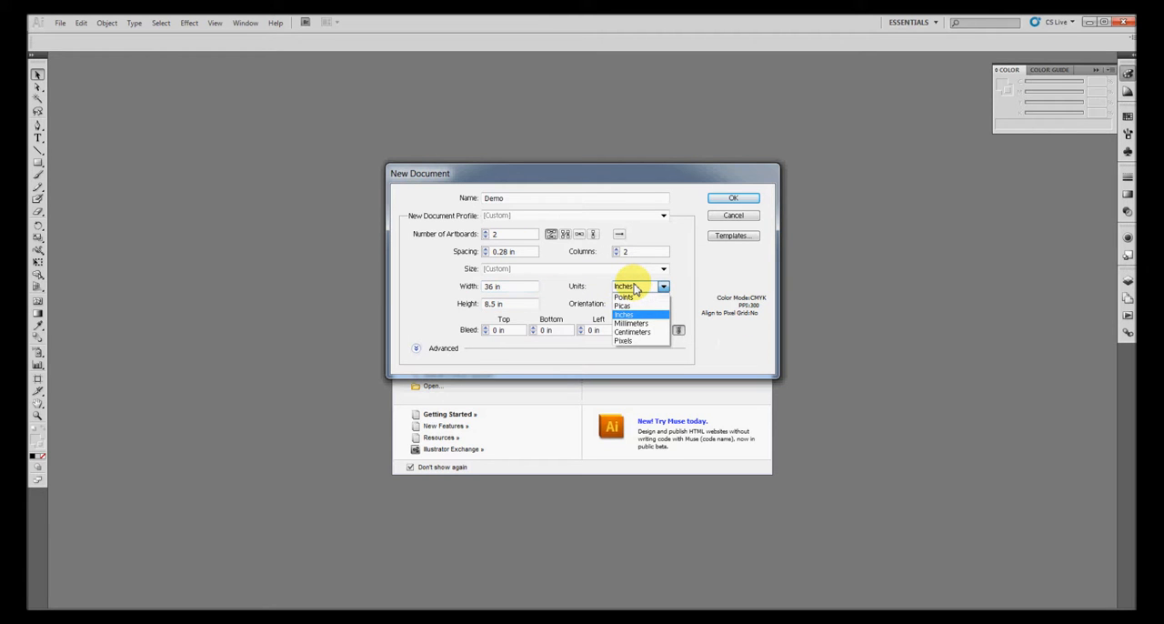
{"action": "left_click", "coordinate": [636, 289]}
{"action": "left_click", "coordinate": [517, 304]}
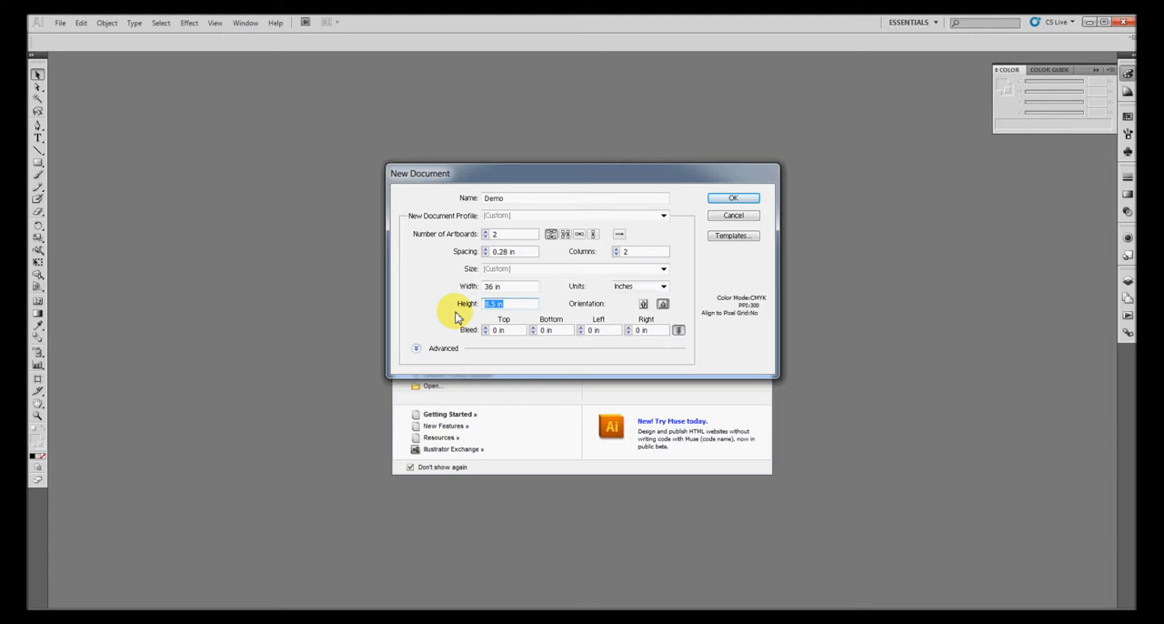
{"action": "type", "text": "24"}
{"action": "key", "text": "Tab"}
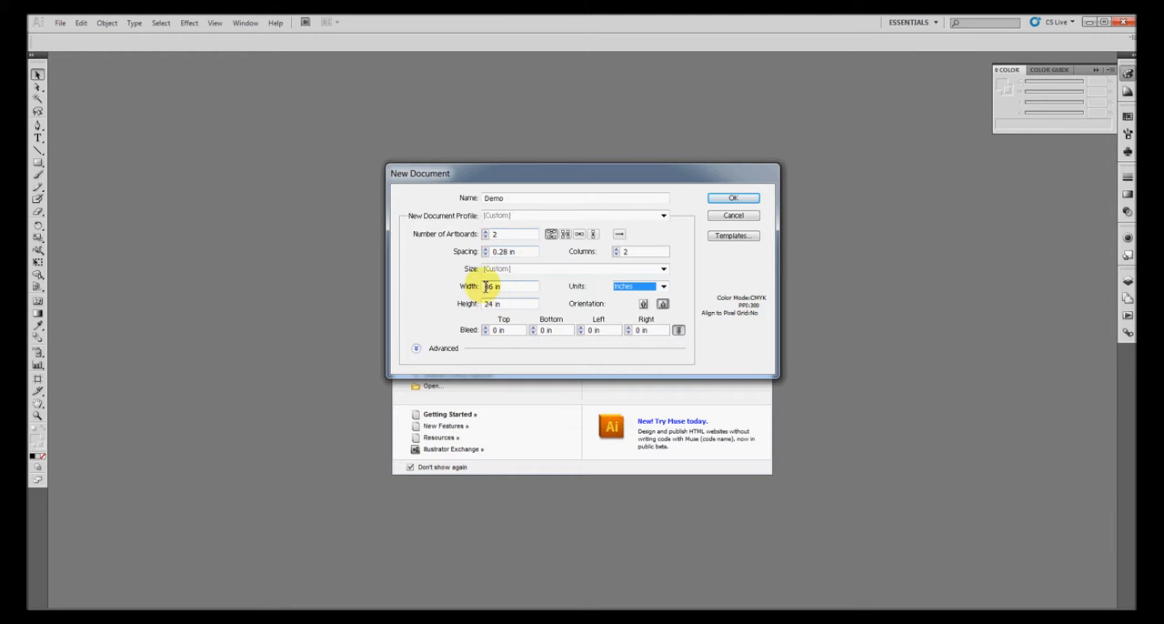
Choose CMYK as the color mode in the advanced settings and create the document
{"action": "left_click", "coordinate": [416, 350]}
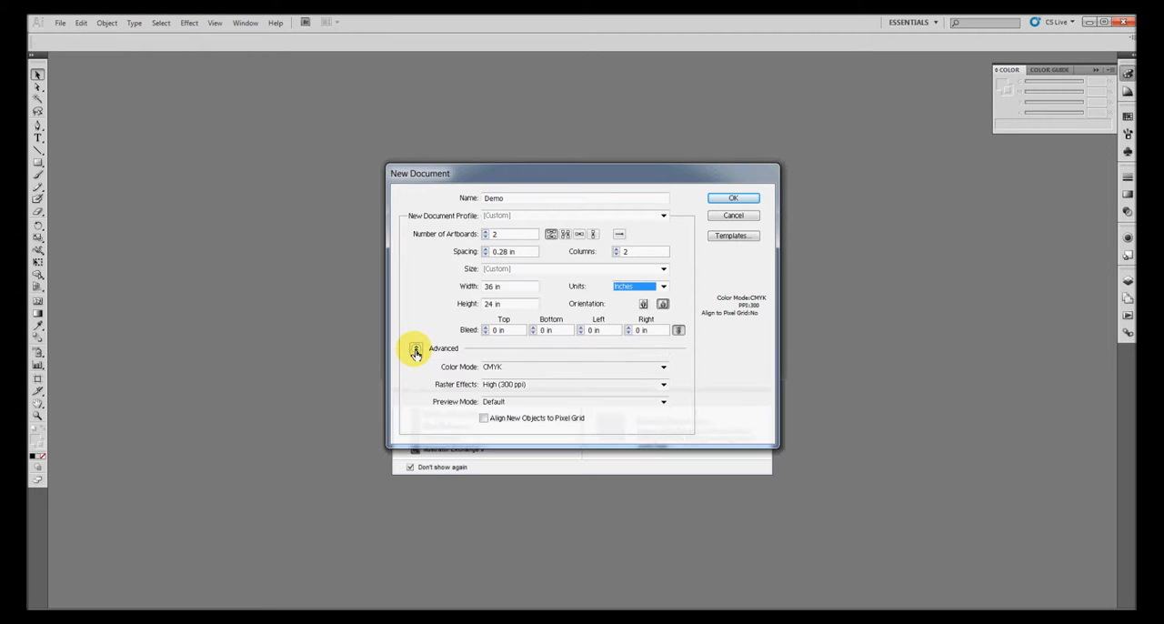
{"action": "left_click", "coordinate": [499, 369]}
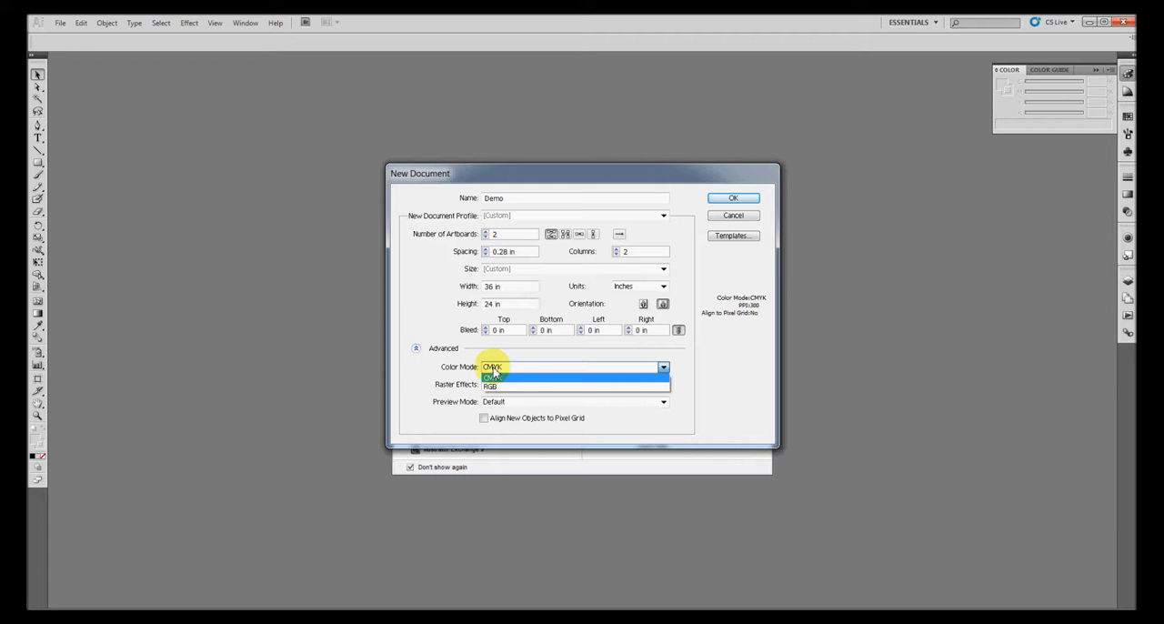
{"action": "left_click", "coordinate": [498, 376]}
{"action": "left_click_drag", "start_coordinate": [551, 178], "coordinate": [289, 195]}
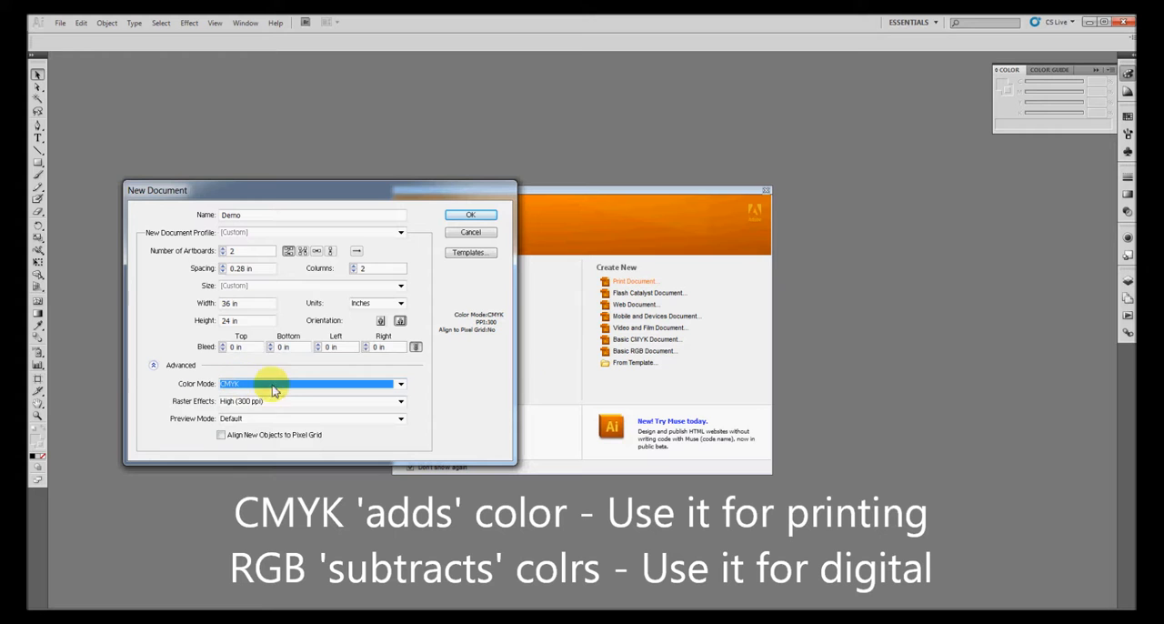
{"action": "left_click", "coordinate": [338, 391]}
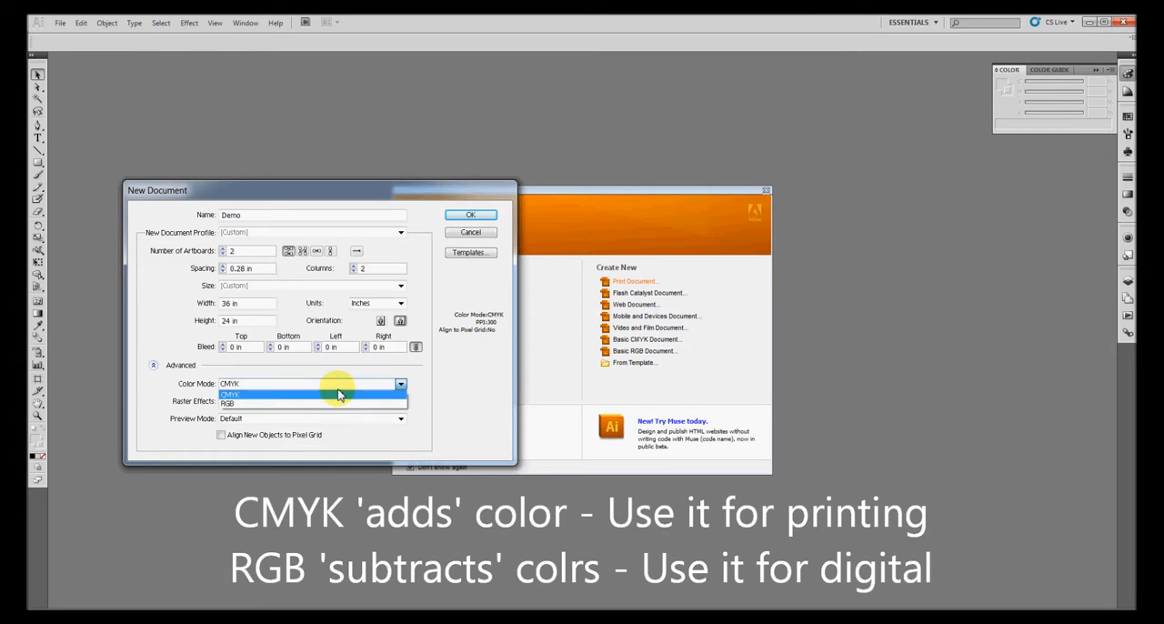
{"action": "left_click", "coordinate": [276, 395]}
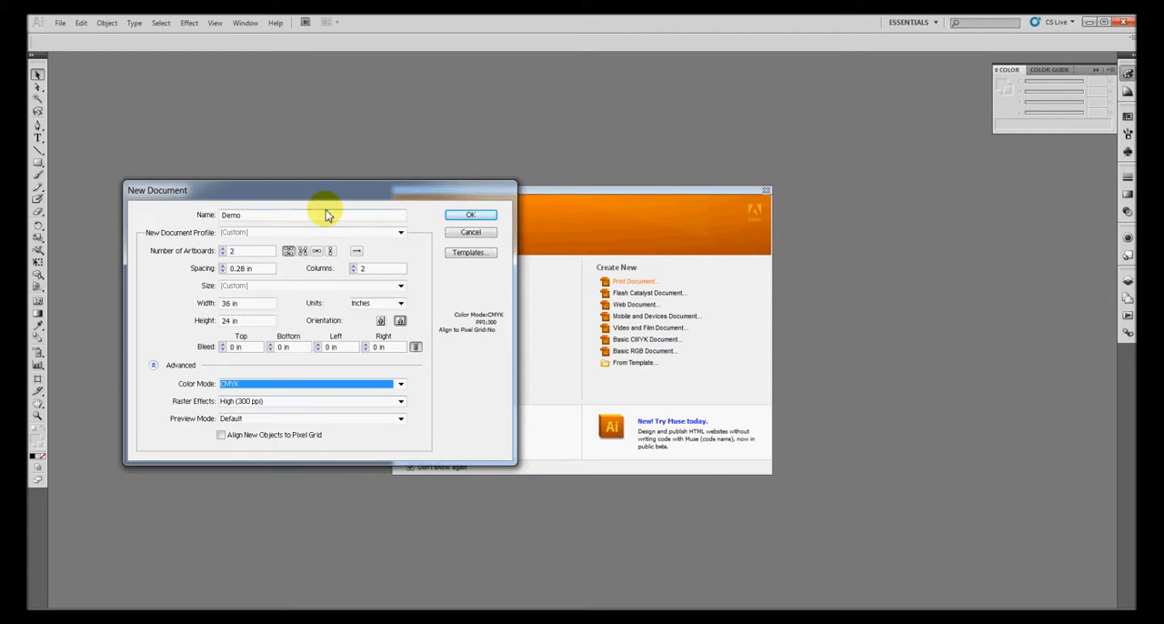
{"action": "left_click_drag", "start_coordinate": [330, 190], "coordinate": [575, 204]}
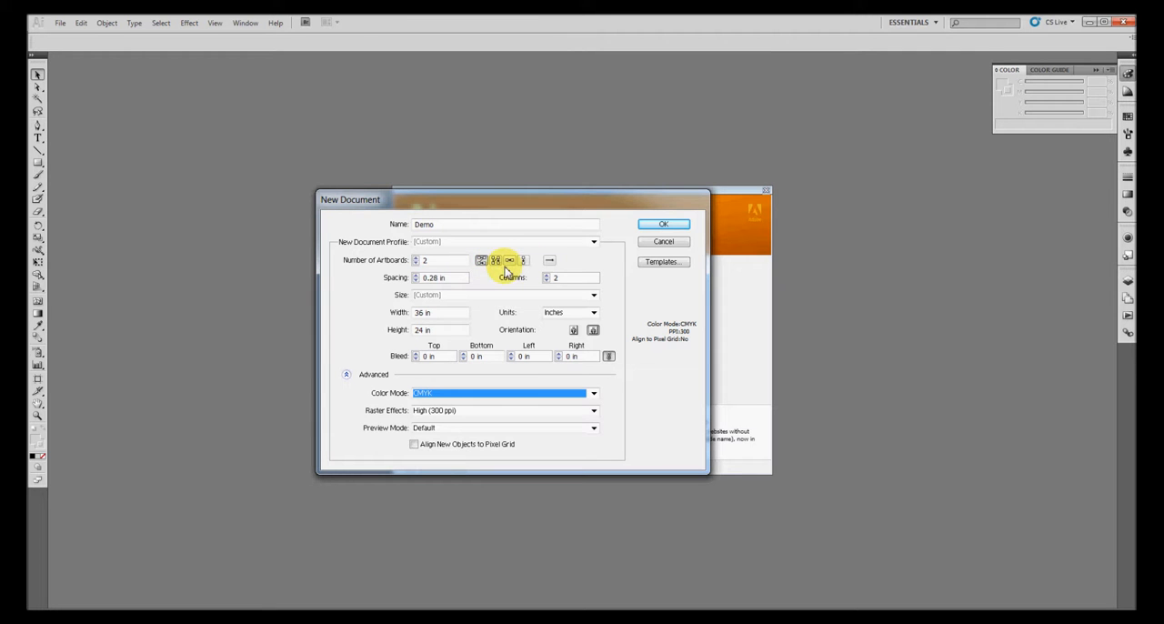
{"action": "left_click", "coordinate": [655, 225]}
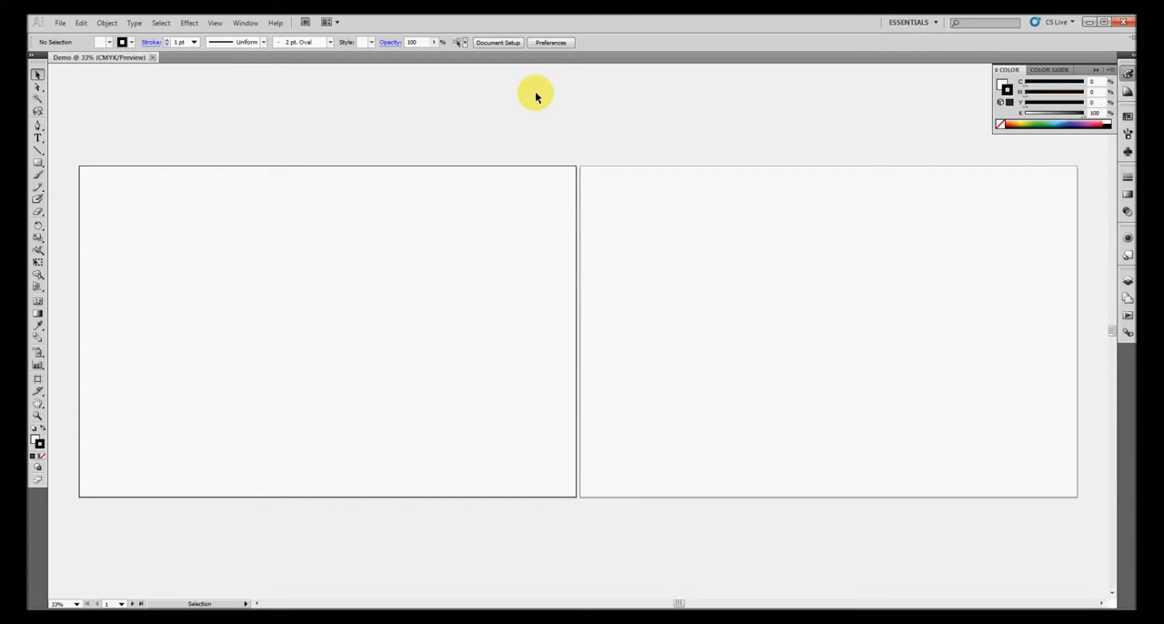
Draw an extra artboard about 19.3 × 5.6 in above Artboard 1 and resize Artboard 1 to about 27.7 × 17.4 in
{"action": "left_click", "coordinate": [497, 43]}
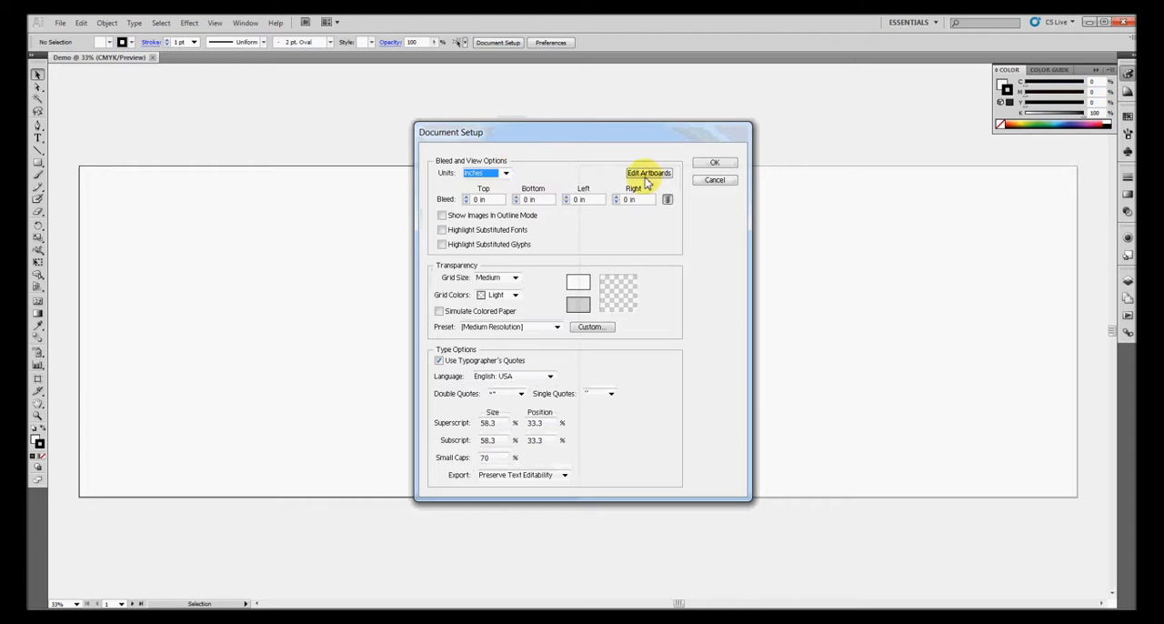
{"action": "left_click", "coordinate": [662, 175]}
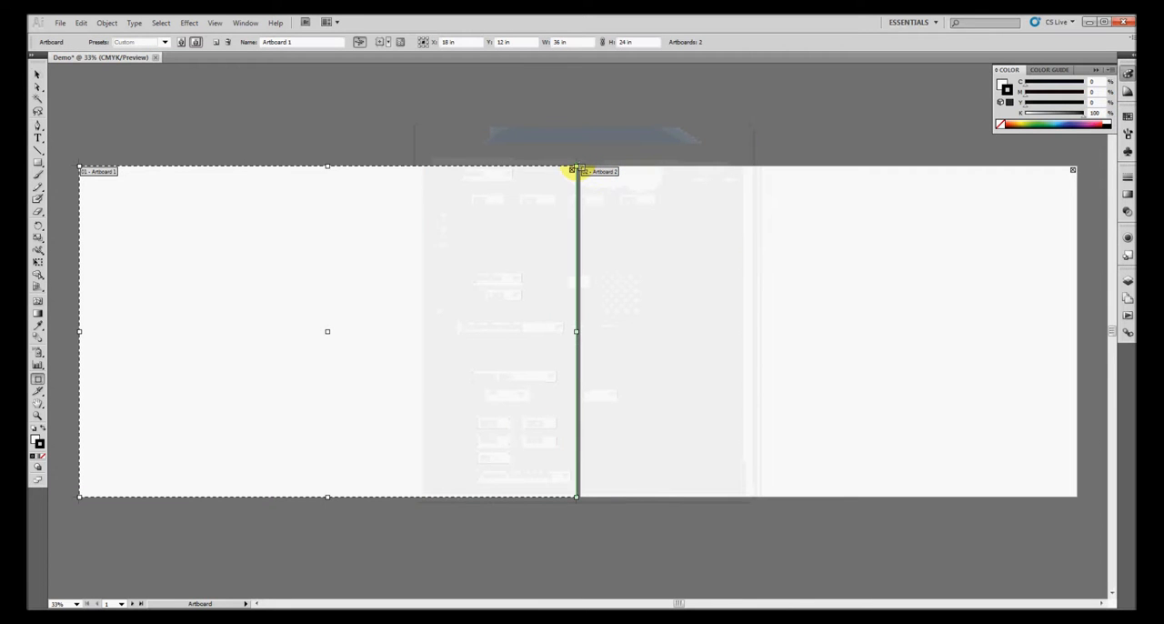
{"action": "left_click", "coordinate": [578, 167]}
{"action": "mouse_move", "coordinate": [578, 167]}
{"action": "left_mouse_down"}
{"action": "mouse_move", "coordinate": [518, 214]}
{"action": "mouse_move", "coordinate": [342, 120]}
{"action": "mouse_move", "coordinate": [329, 81]}
{"action": "mouse_move", "coordinate": [309, 87]}
{"action": "left_mouse_up"}
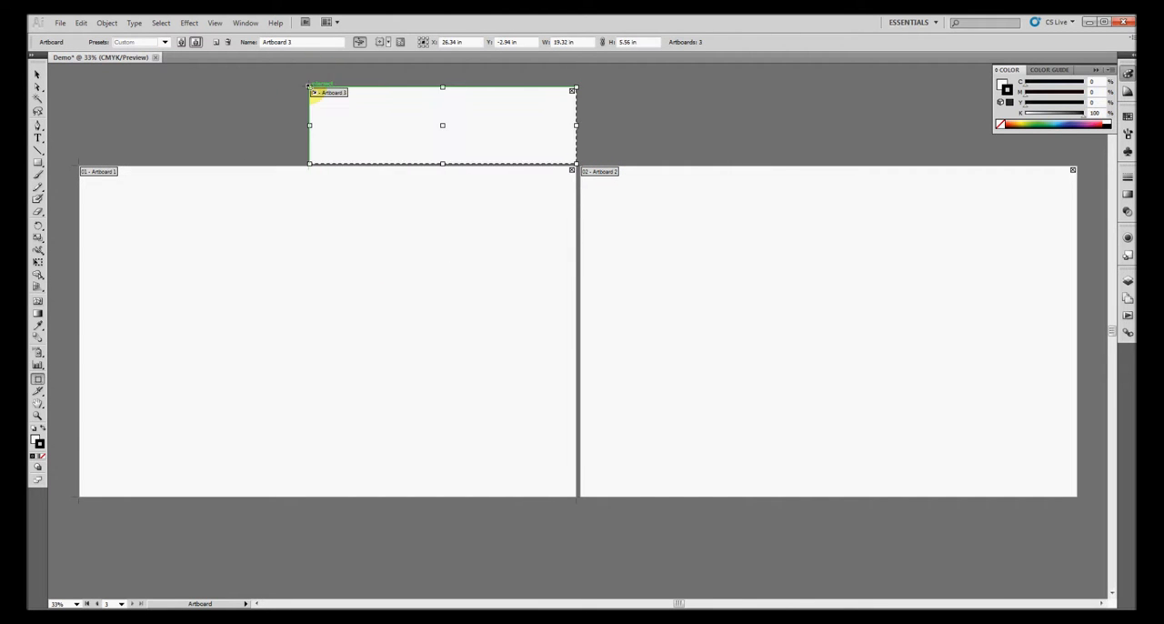
{"action": "left_click", "coordinate": [249, 169]}
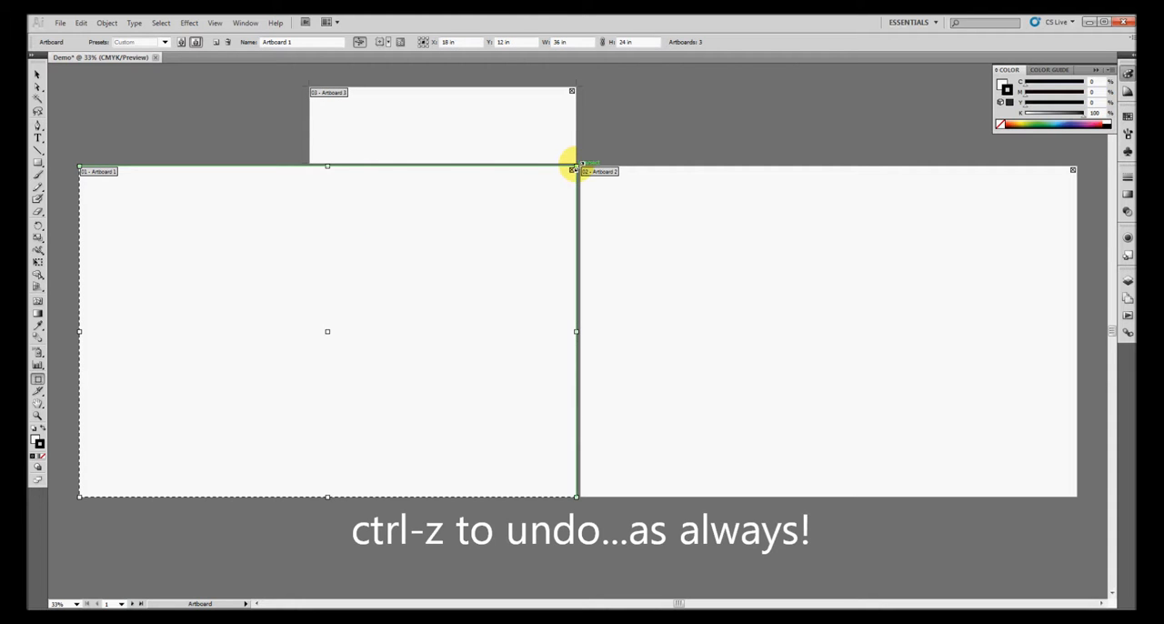
{"action": "left_click_drag", "start_coordinate": [566, 167], "coordinate": [458, 260]}
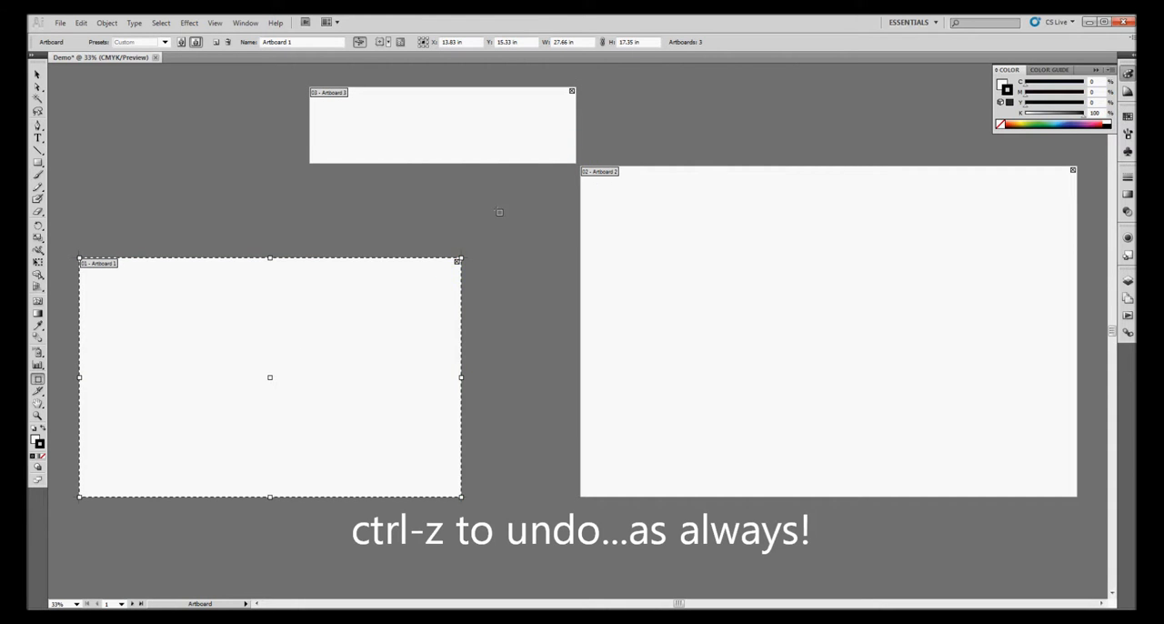
Undo the extra artboard and the resizing of Artboard 1, and leave artboard editing
{"action": "key", "text": "ctrl+z"}
{"action": "key", "text": "ctrl+z"}
{"action": "key", "text": "ctrl+z"}
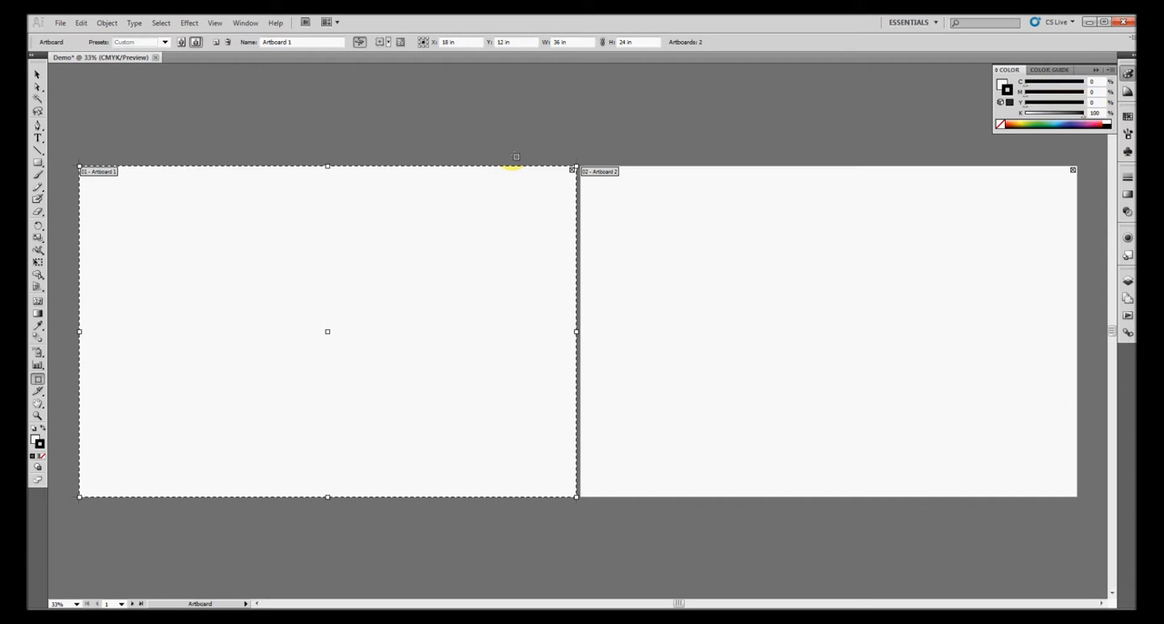
{"action": "key", "text": "Escape"}
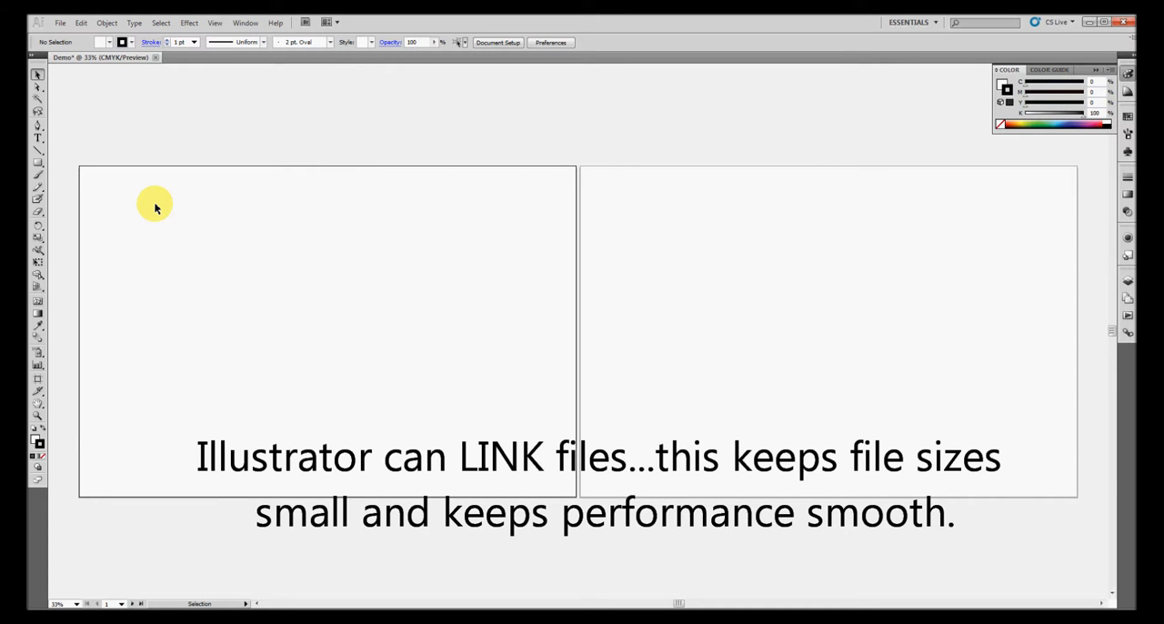
Place CoupleFinal.jpg from the Desktop into the document as a linked image
{"action": "left_click", "coordinate": [59, 25]}
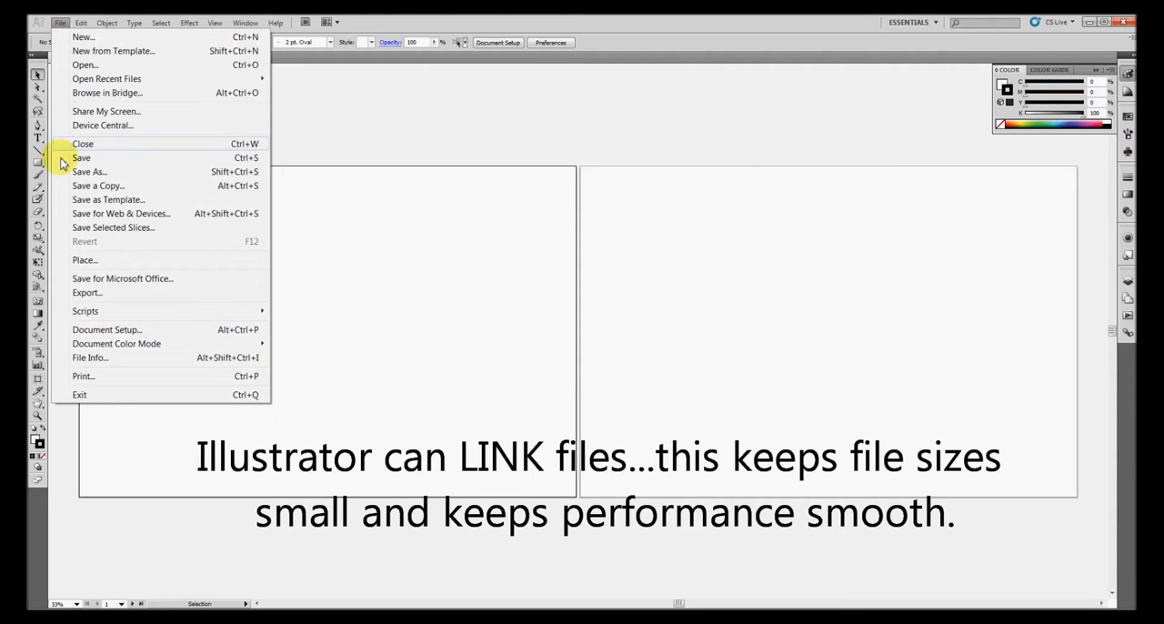
{"action": "left_click", "coordinate": [82, 261]}
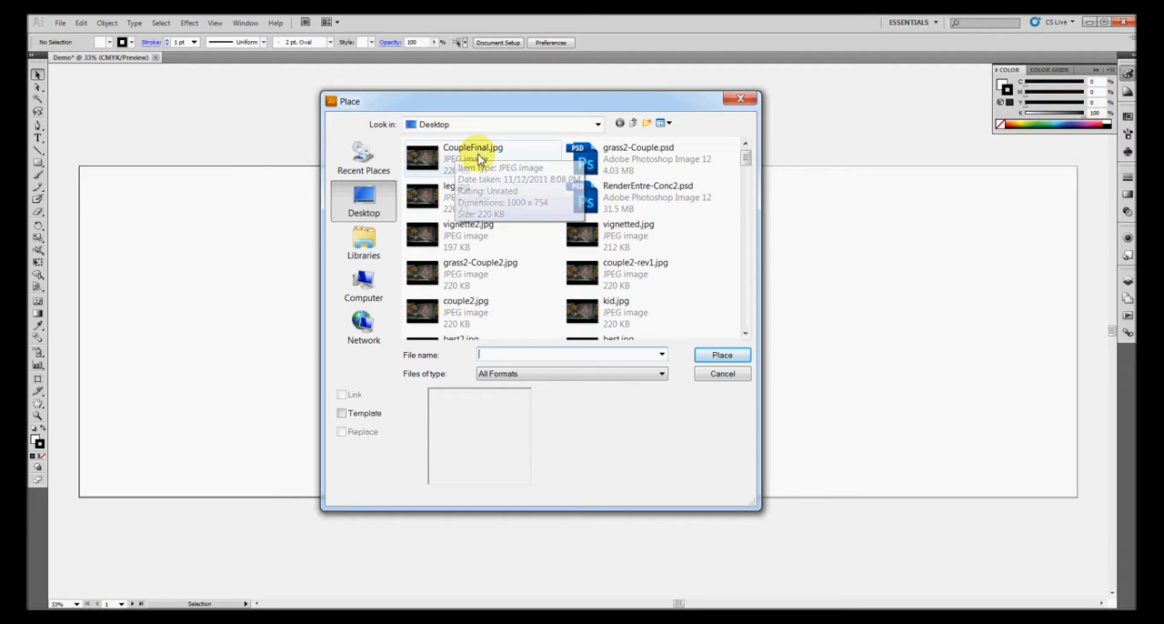
{"action": "left_click", "coordinate": [477, 156]}
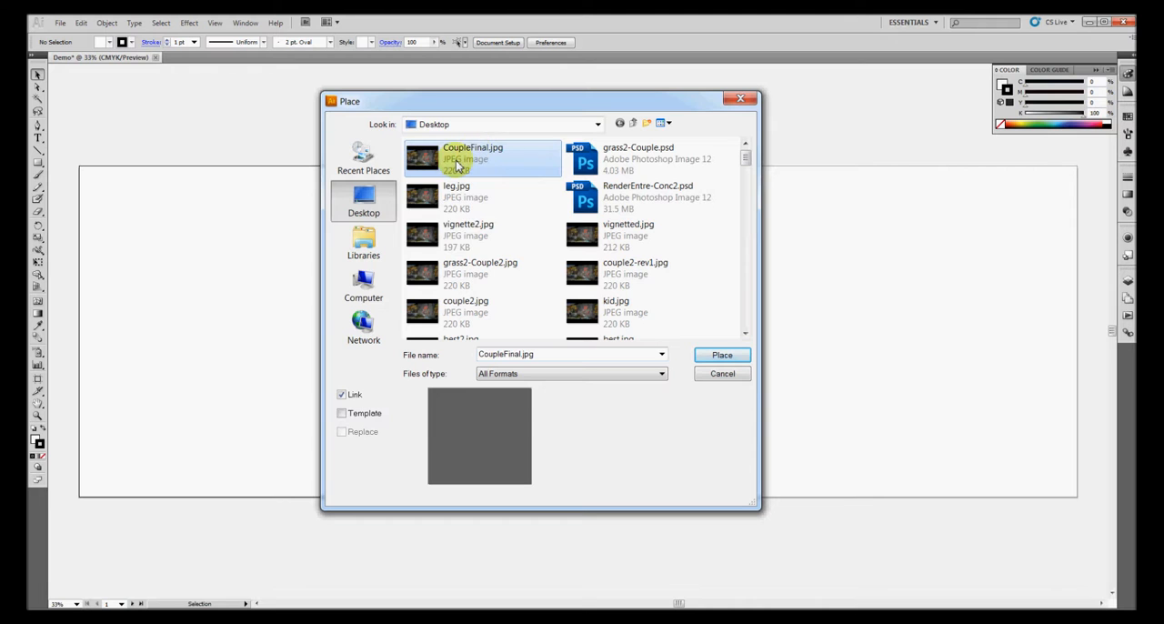
{"action": "left_click", "coordinate": [341, 396]}
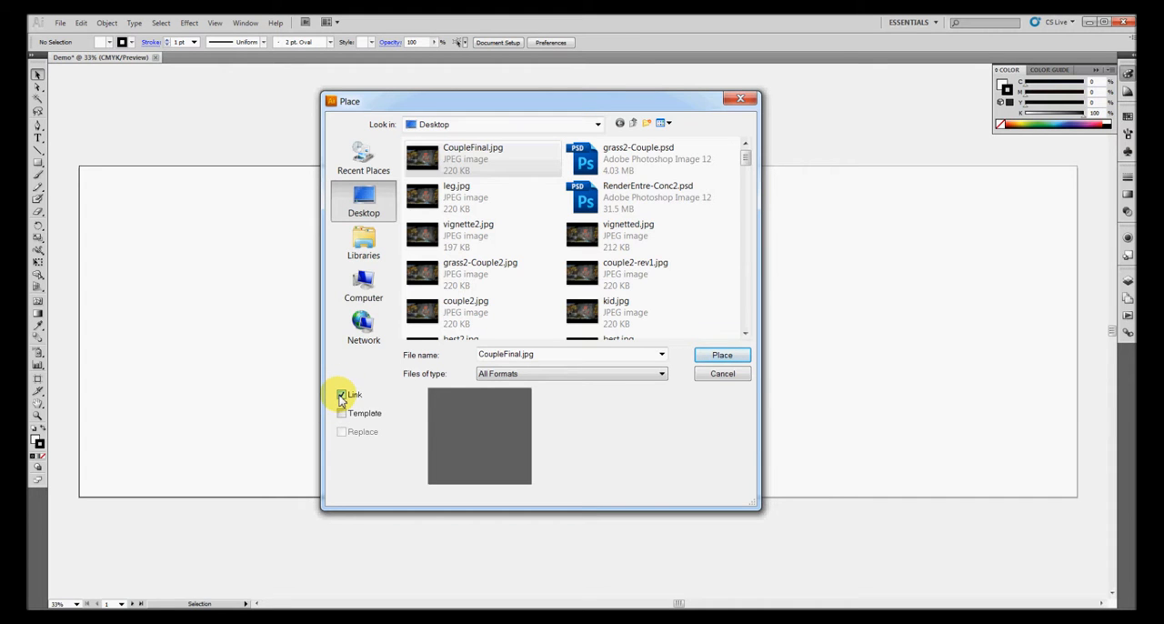
{"action": "left_click", "coordinate": [478, 160]}
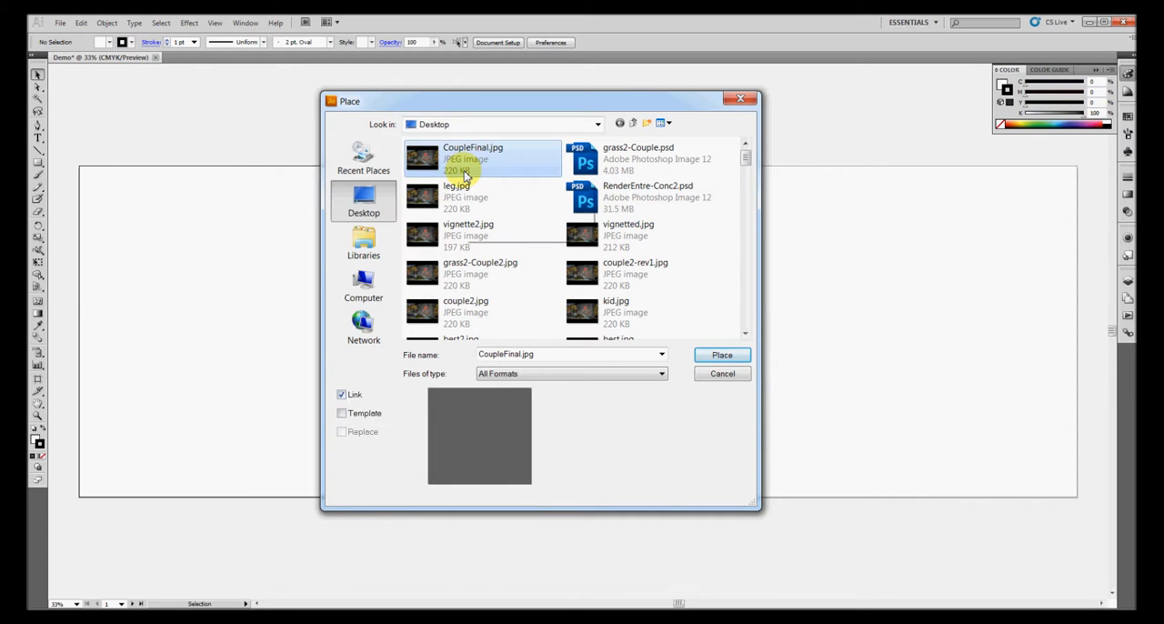
{"action": "left_click", "coordinate": [722, 355]}
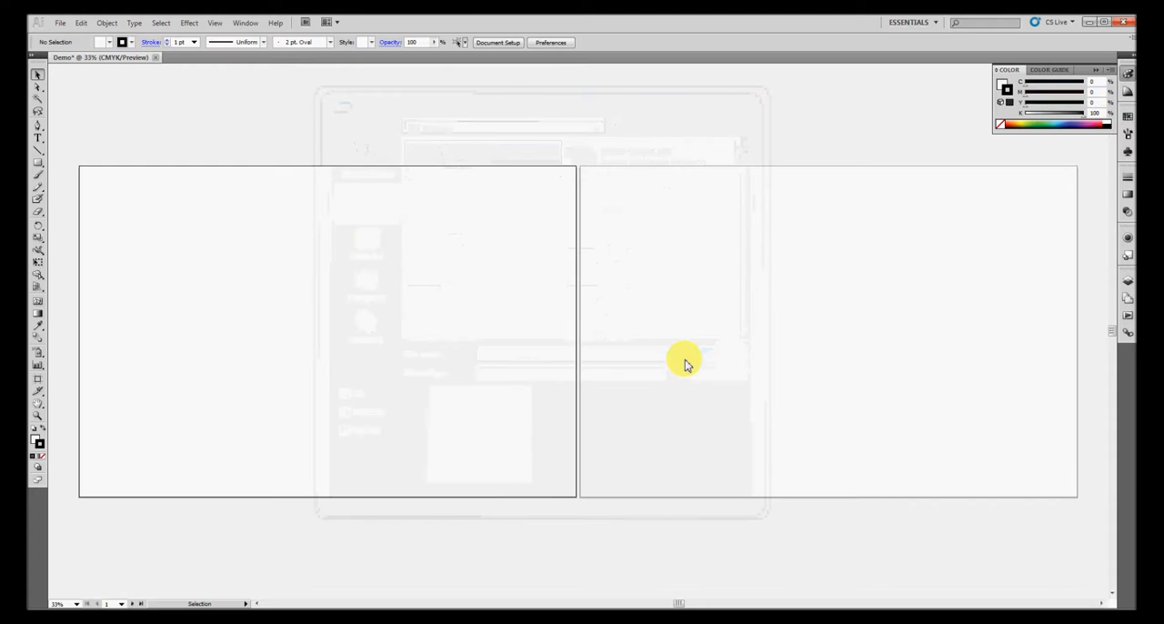
Move the placed CoupleFinal.jpg image so it snaps into the upper-right corner of the first artboard
{"action": "left_click_drag", "start_coordinate": [551, 300], "coordinate": [247, 236]}
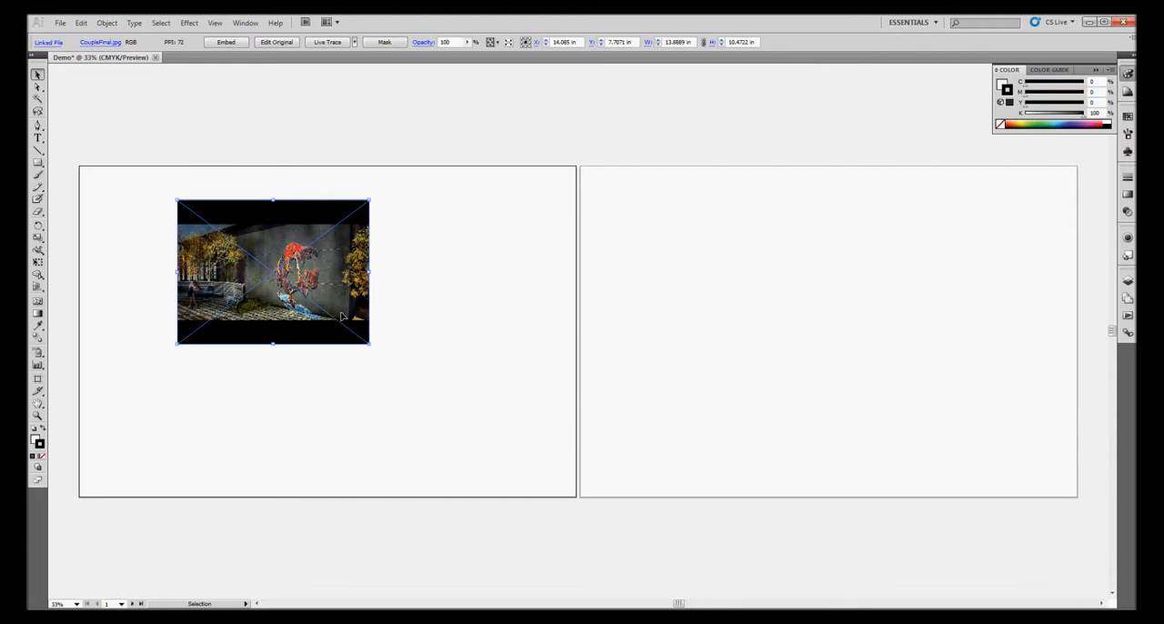
{"action": "left_click_drag", "start_coordinate": [352, 316], "coordinate": [556, 274]}
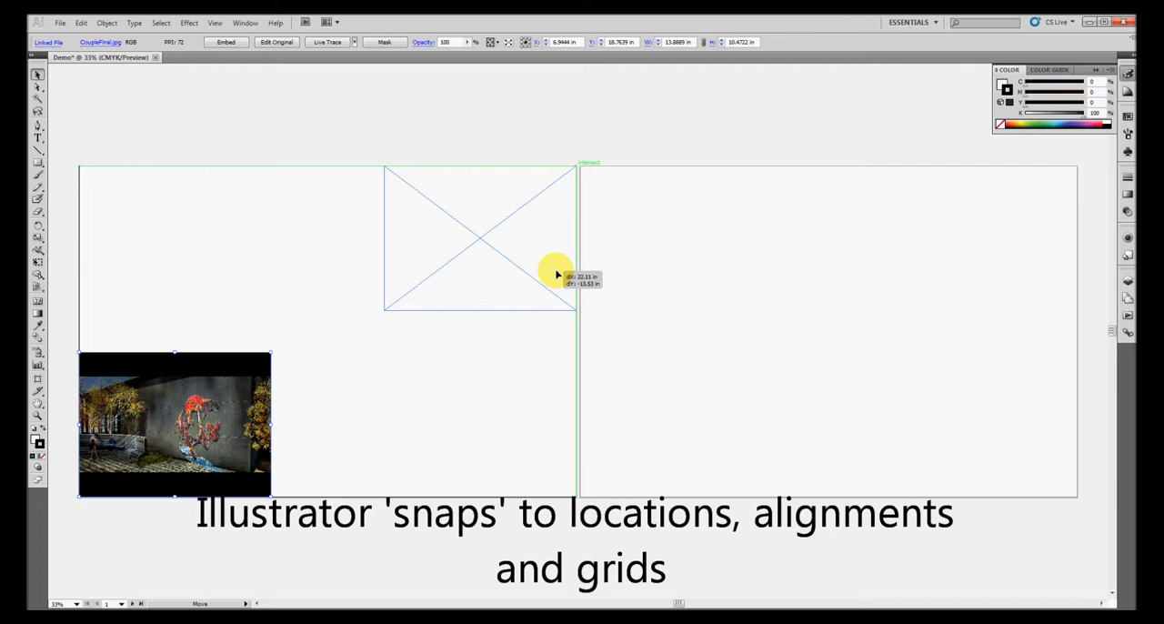
{"action": "left_click_drag", "start_coordinate": [557, 274], "coordinate": [557, 274]}
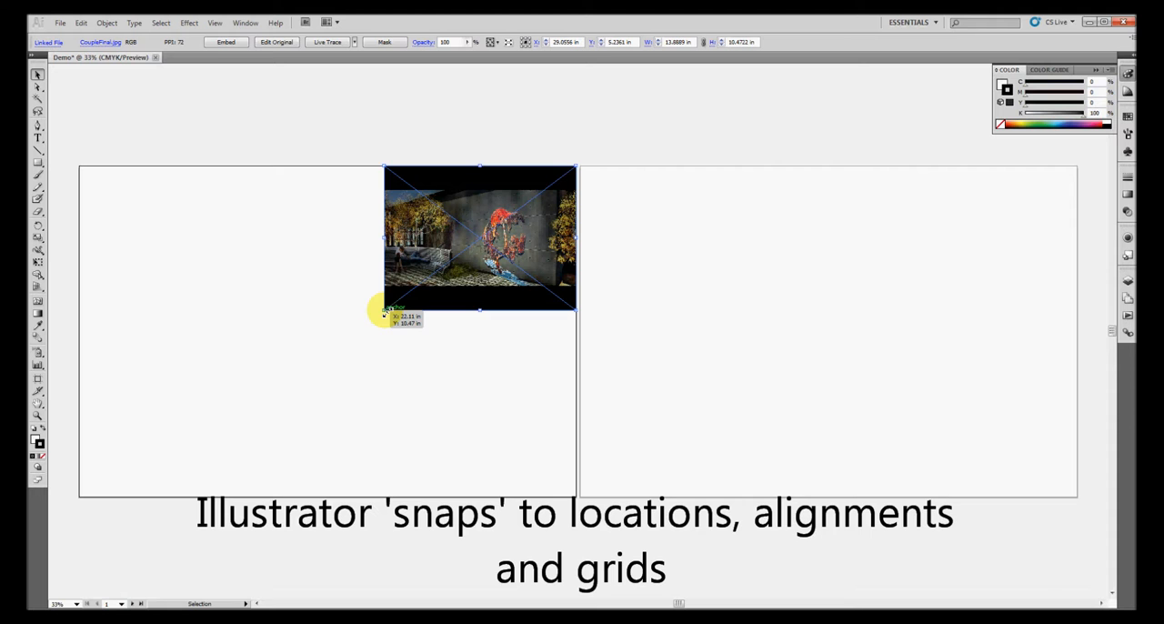
Scale the CoupleFinal.jpg image proportionally to about 16.3 × 12.3 in, keeping its upper-right corner on the artboard corner, and deselect it
{"action": "left_click_drag", "start_coordinate": [385, 311], "coordinate": [242, 409]}
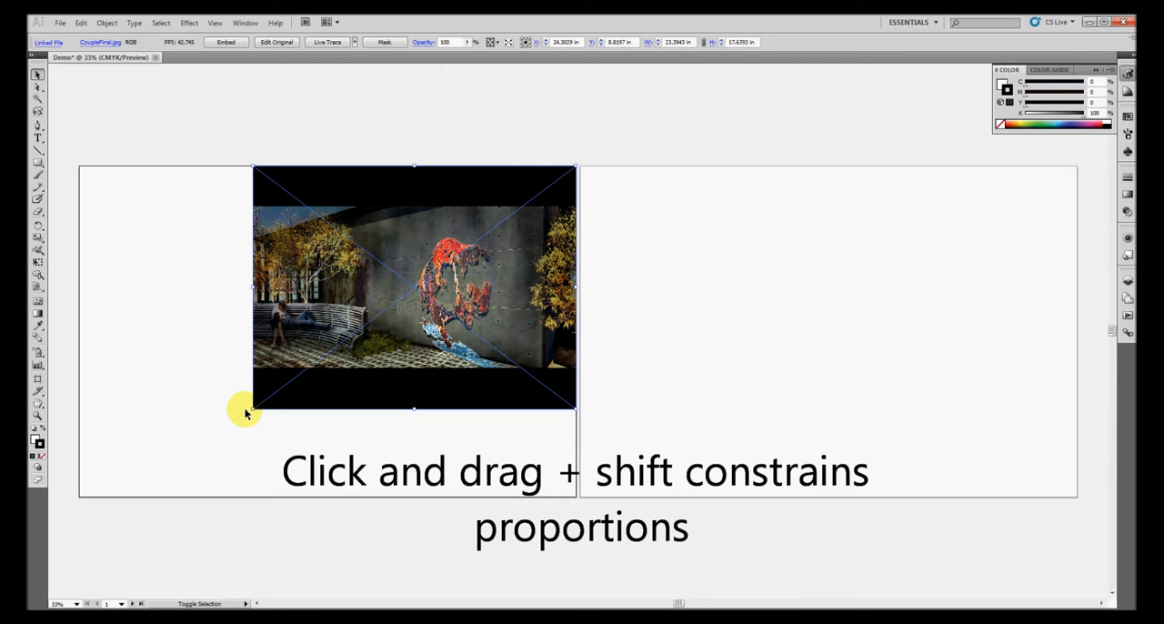
{"action": "left_click", "coordinate": [195, 389]}
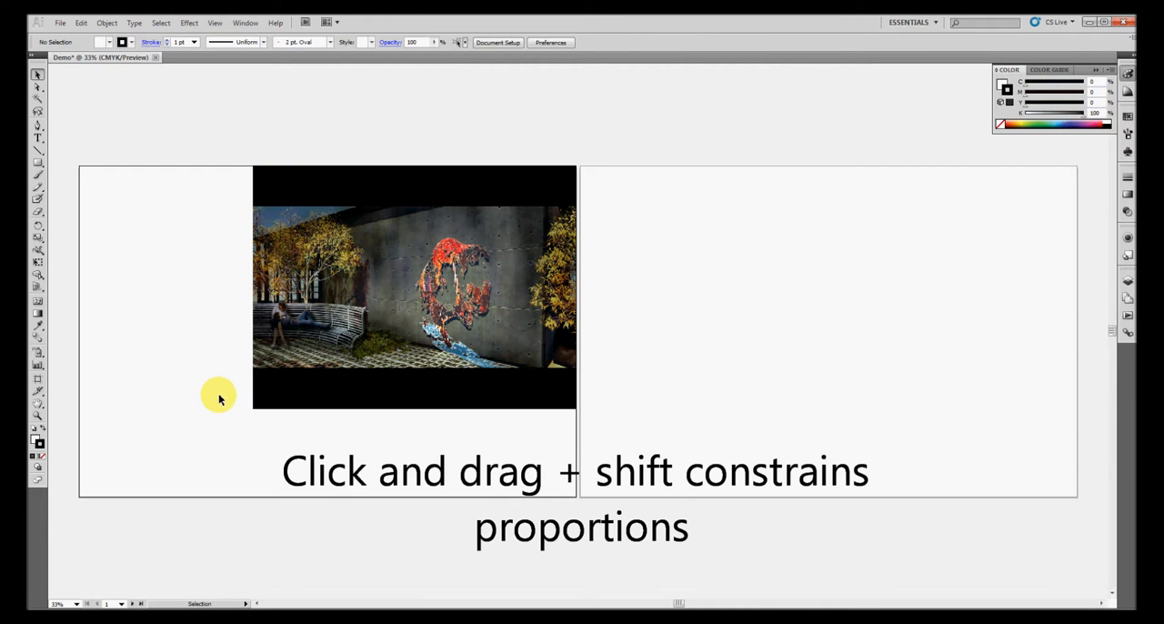
{"action": "left_click", "coordinate": [296, 387]}
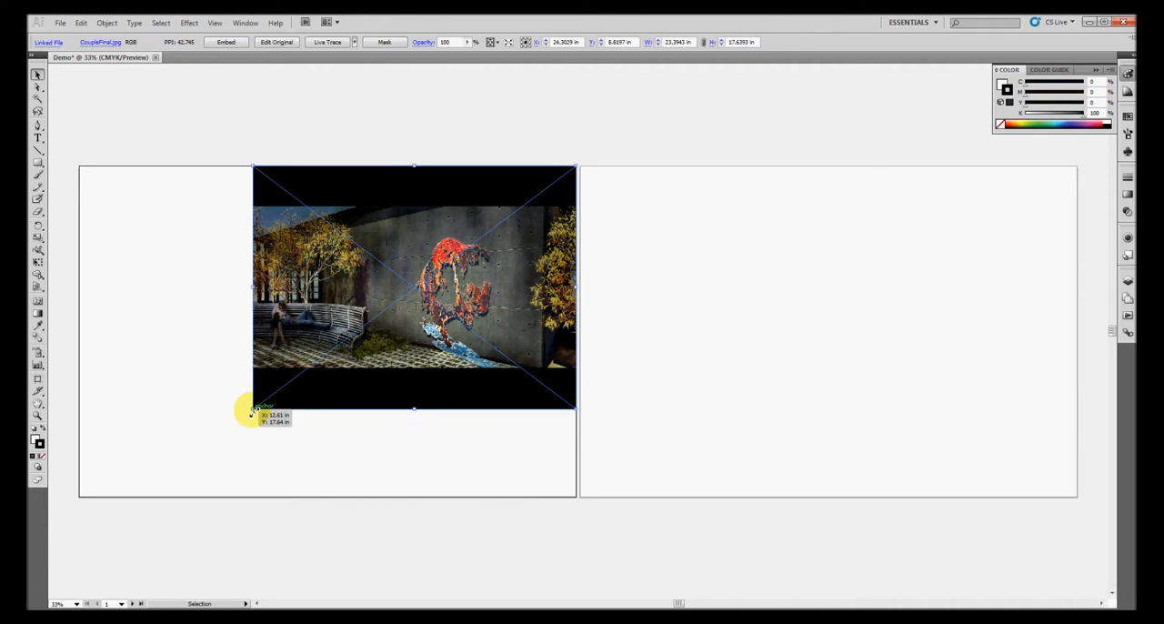
{"action": "left_click_drag", "start_coordinate": [252, 409], "coordinate": [351, 336]}
{"action": "left_click", "coordinate": [299, 348]}
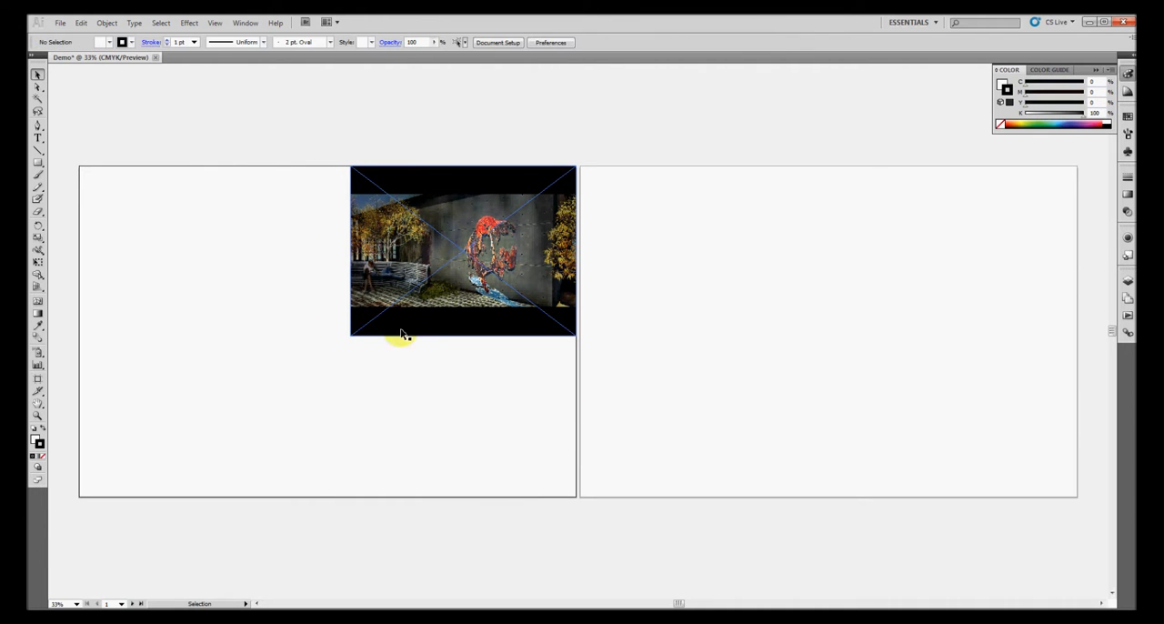
Place RenderEntre-Conc.jpg from the Desktop as a linked image and snap it into the upper-left corner of the second artboard
{"action": "left_click", "coordinate": [60, 23]}
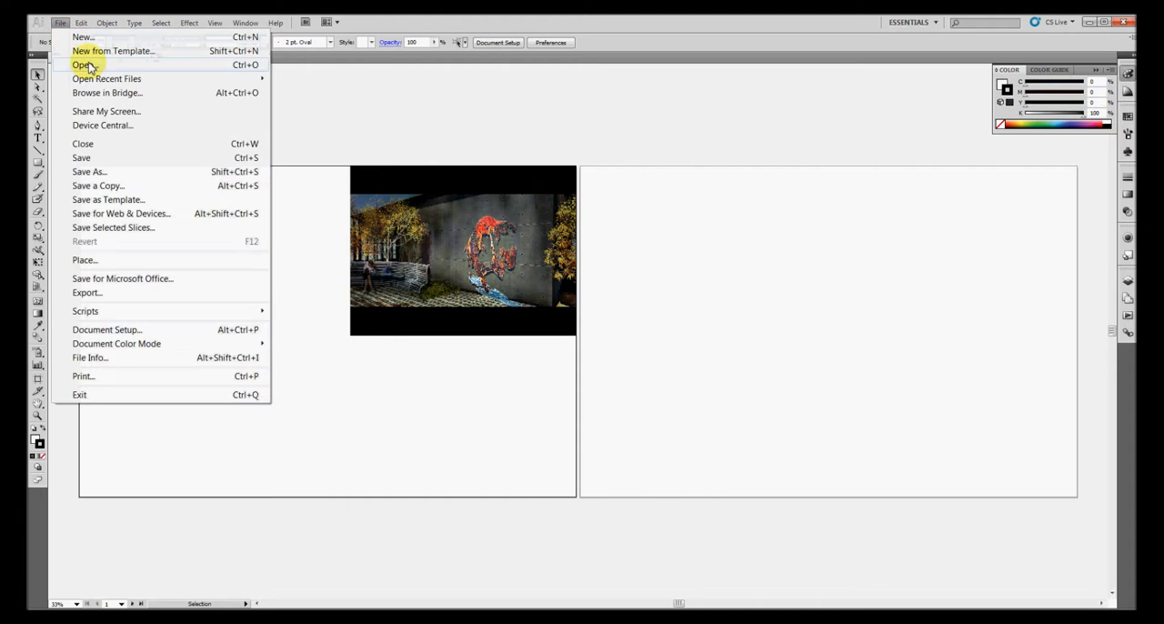
{"action": "left_click", "coordinate": [86, 260]}
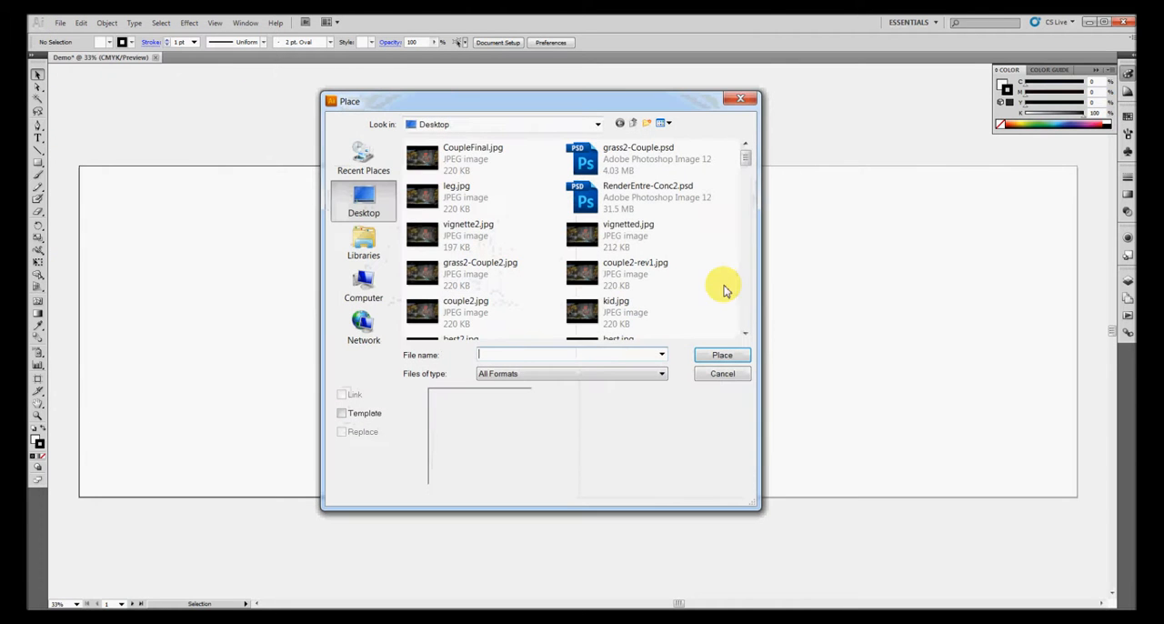
{"action": "left_click_drag", "start_coordinate": [745, 159], "coordinate": [746, 213]}
{"action": "double_click", "coordinate": [514, 219]}
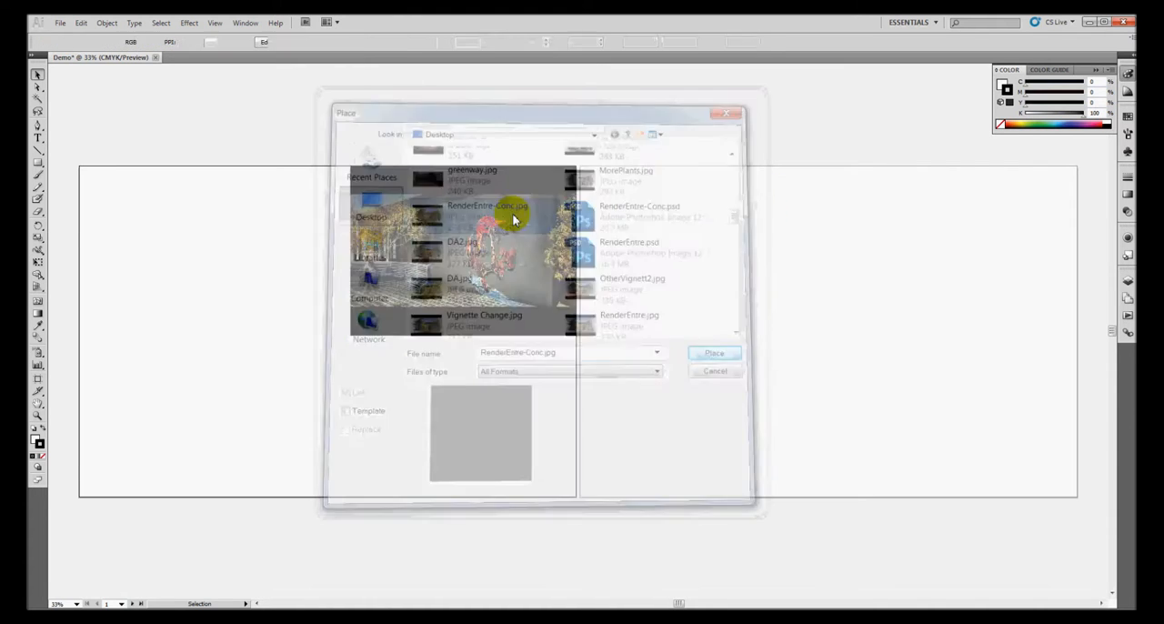
{"action": "left_click_drag", "start_coordinate": [584, 273], "coordinate": [760, 221]}
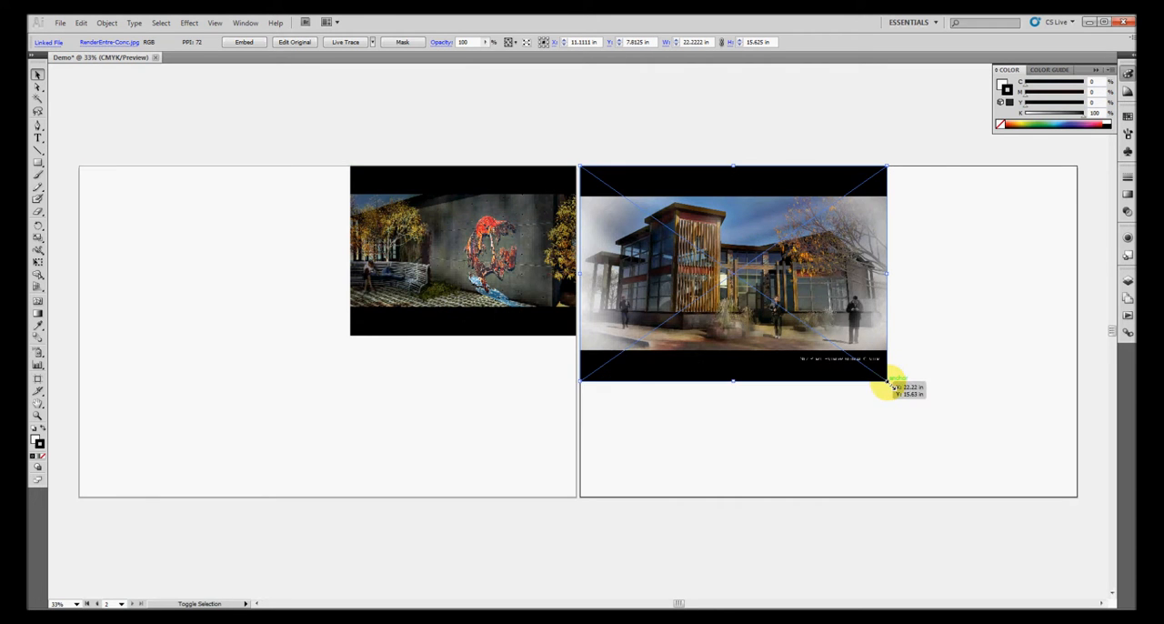
Scale the building image proportionally to about 17.5 × 12.3 in, matching its height to the CoupleFinal.jpg image on the first artboard
{"action": "left_click_drag", "start_coordinate": [889, 382], "coordinate": [827, 340]}
{"action": "left_click_drag", "start_coordinate": [767, 287], "coordinate": [320, 288]}
{"action": "left_click_drag", "start_coordinate": [330, 344], "coordinate": [325, 337]}
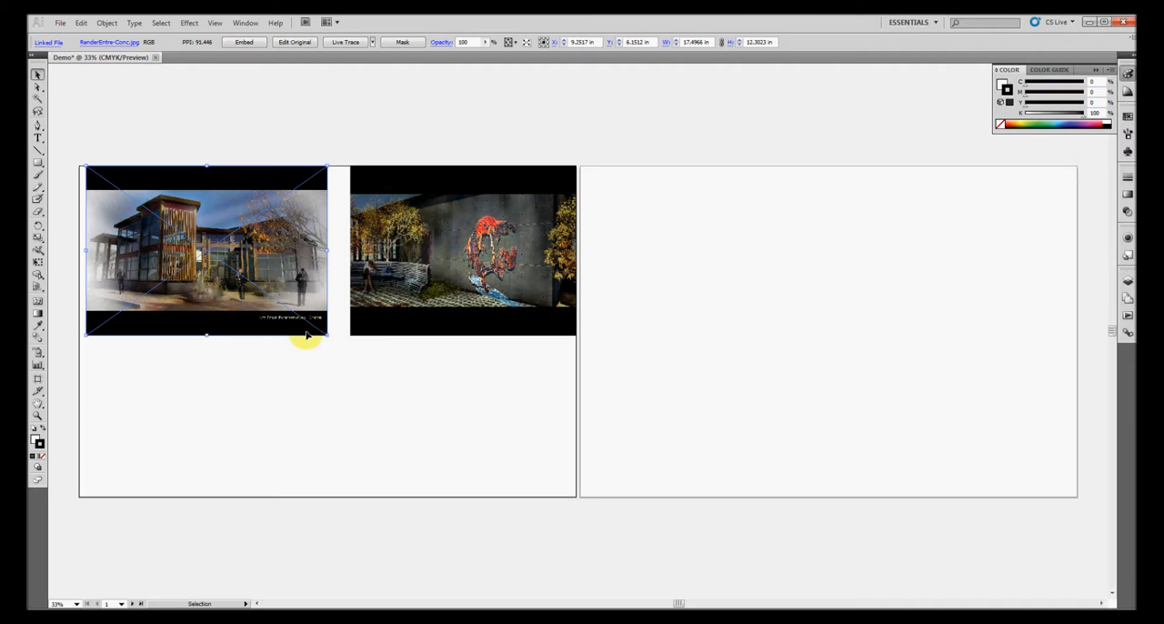
Snap the building image against the CoupleFinal.jpg image, and move it onto the second artboard along that artboard's upper edge
{"action": "left_click_drag", "start_coordinate": [255, 269], "coordinate": [278, 270]}
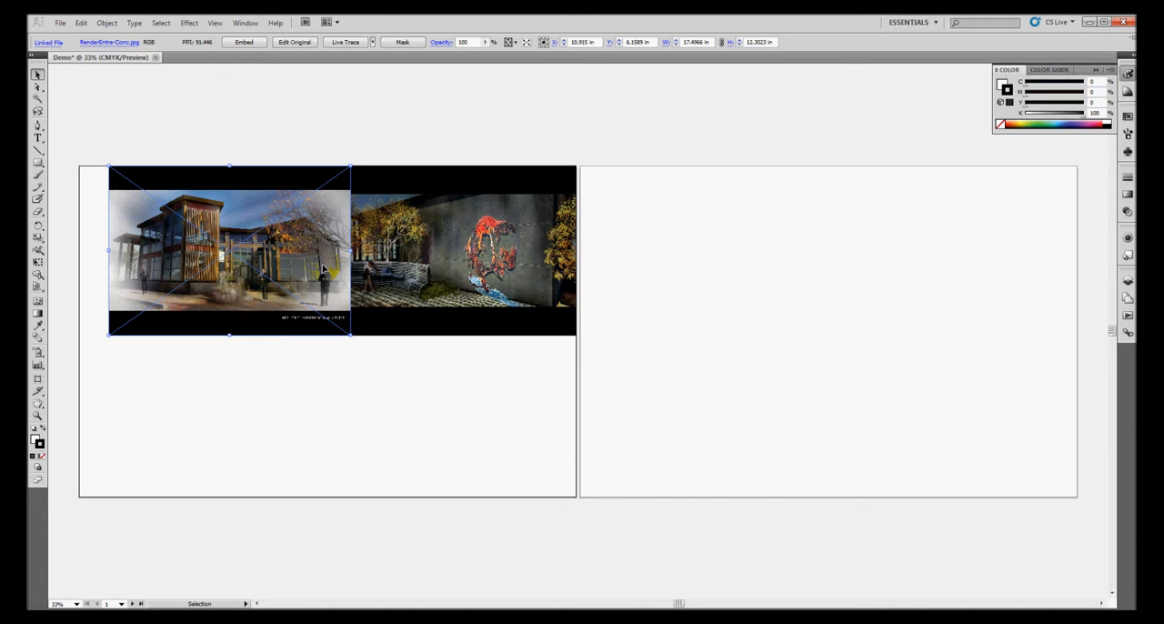
{"action": "left_click_drag", "start_coordinate": [326, 273], "coordinate": [814, 273]}
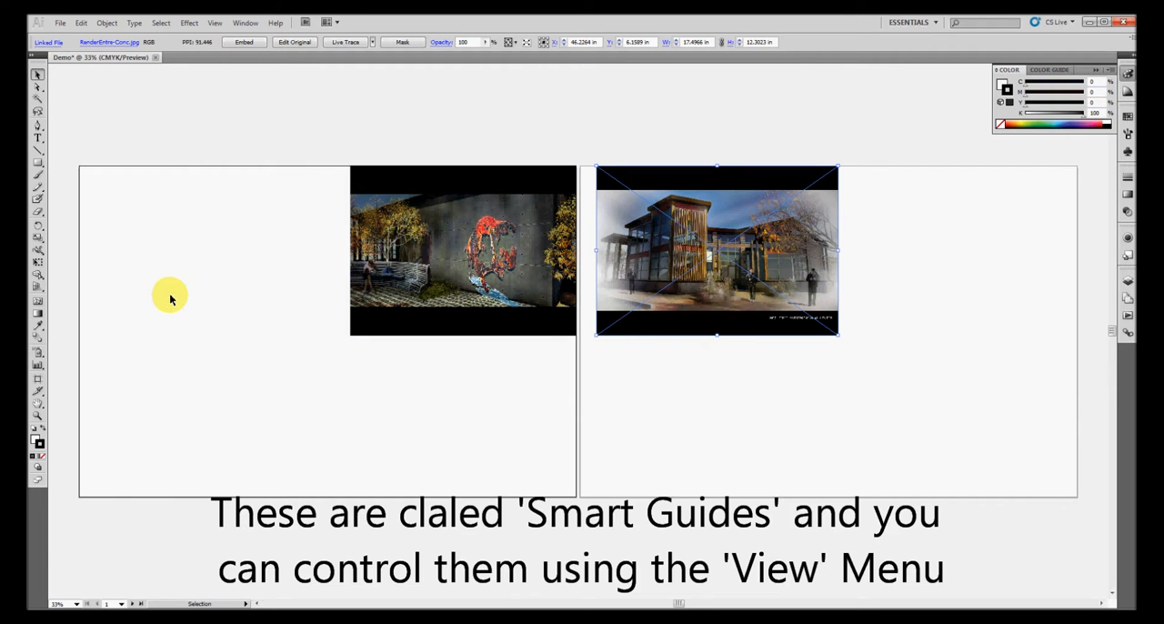
Show the rulers and try out a horizontal guide along the lower edges of both images, removing the guide again
{"action": "key", "text": "ctrl+r"}
{"action": "key", "text": "v"}
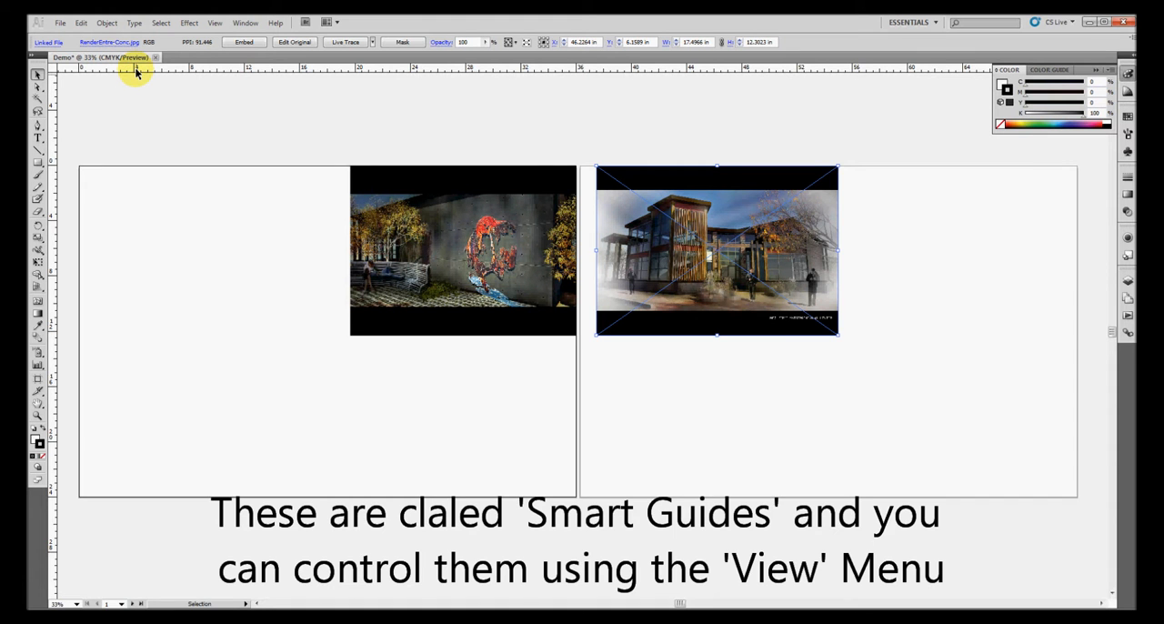
{"action": "left_click_drag", "start_coordinate": [136, 70], "coordinate": [364, 336]}
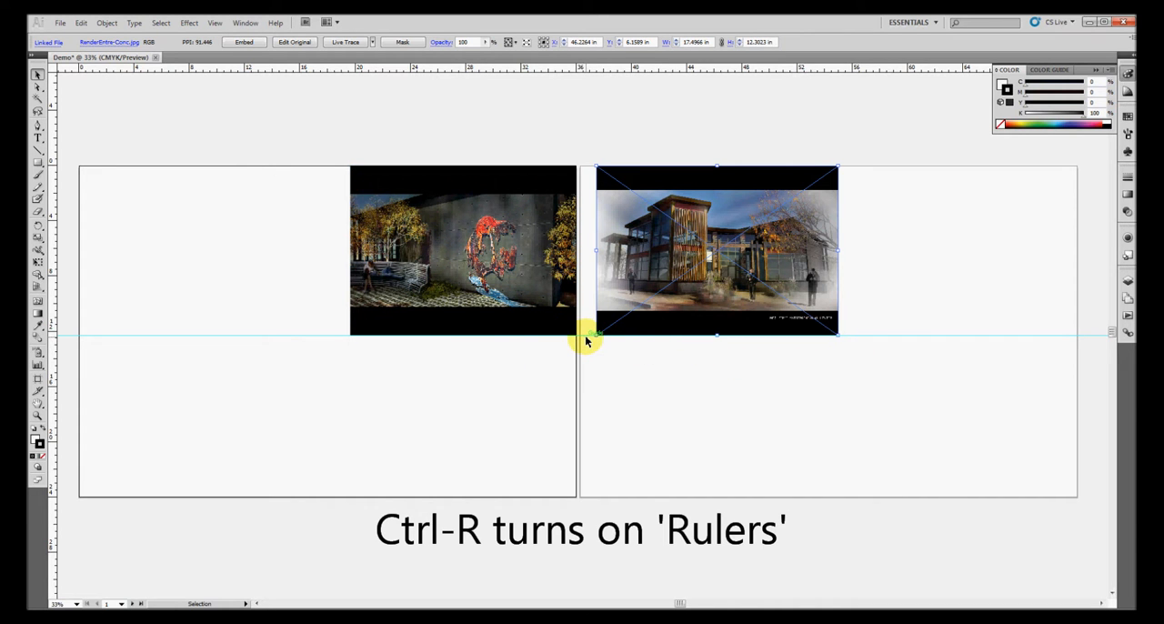
{"action": "key", "text": "ctrl+z"}
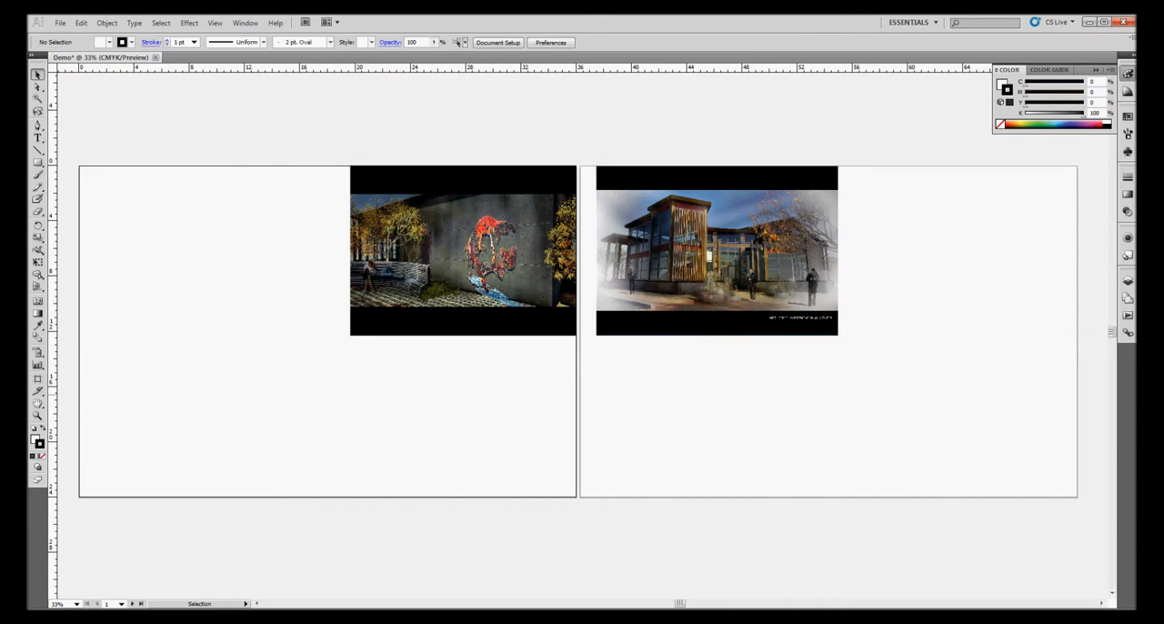
Display the document's linked files and select each placed image in turn to identify its link entry
{"action": "left_click", "coordinate": [1127, 333]}
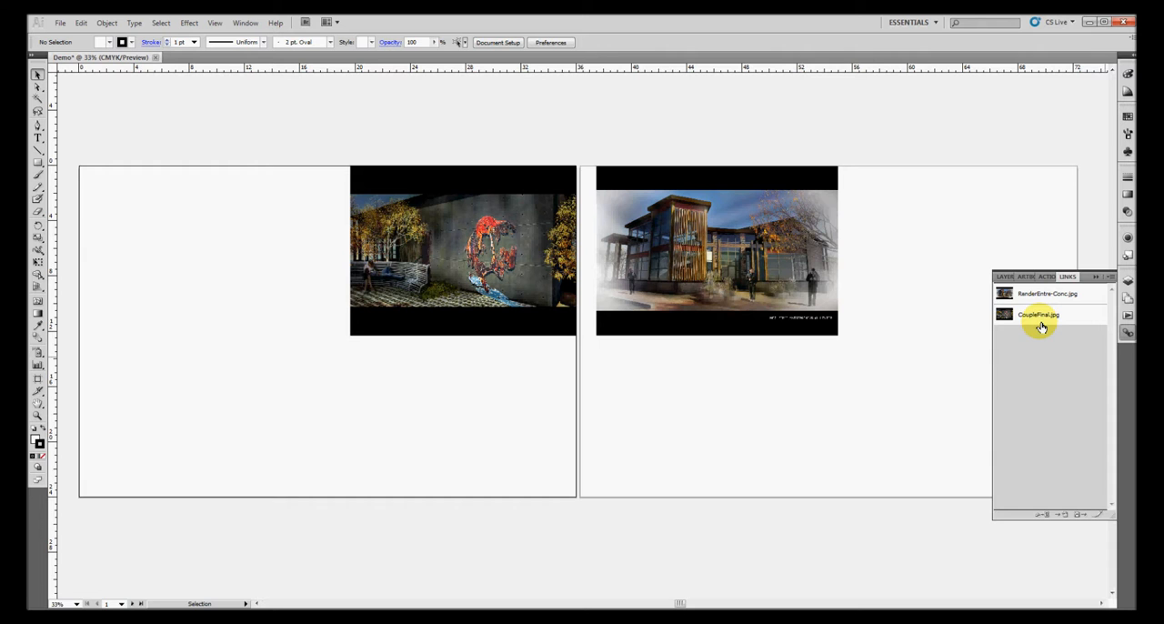
{"action": "left_click", "coordinate": [805, 273]}
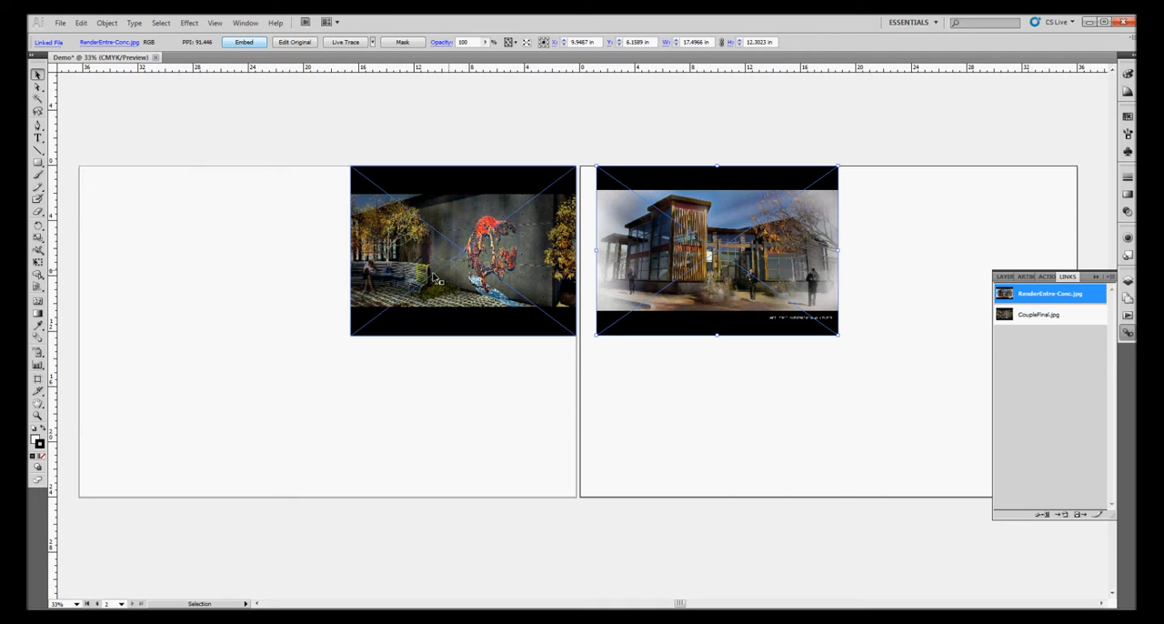
{"action": "left_click", "coordinate": [382, 161]}
{"action": "left_click", "coordinate": [400, 205]}
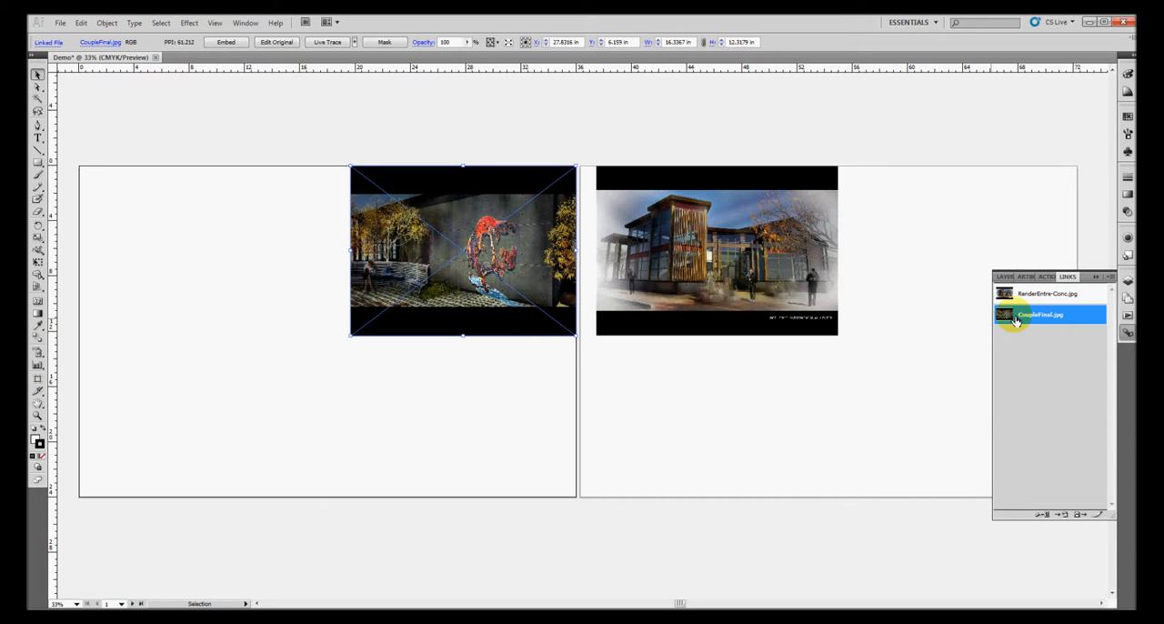
{"action": "left_click", "coordinate": [313, 284]}
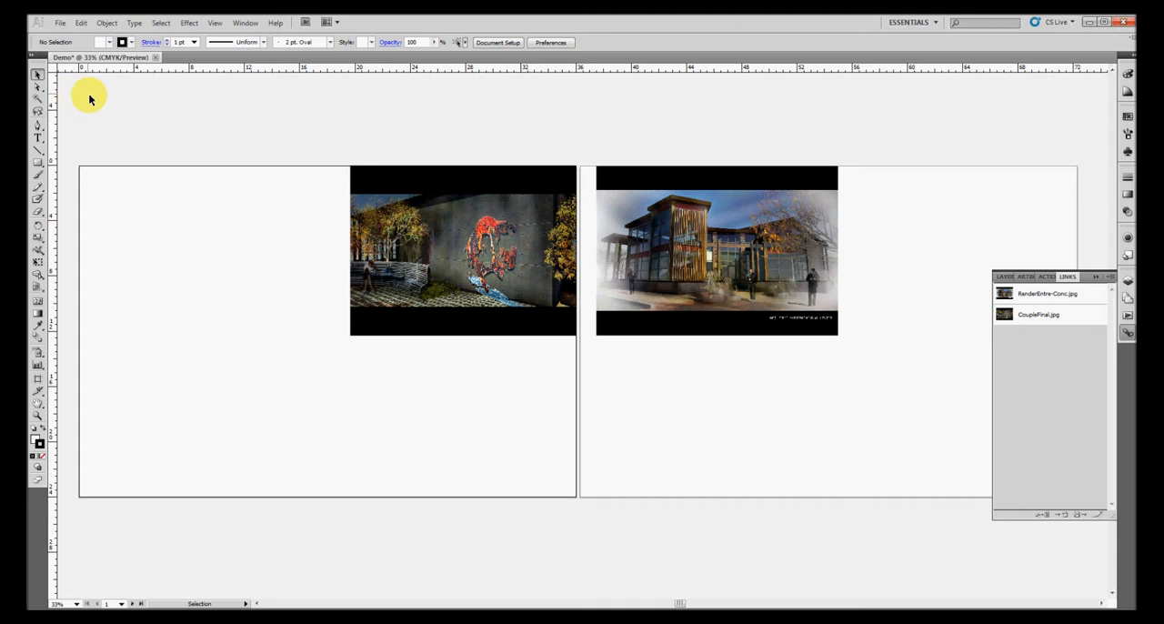
Save the document to the Desktop as Demo.ai in Adobe Illustrator format
{"action": "left_click", "coordinate": [60, 23]}
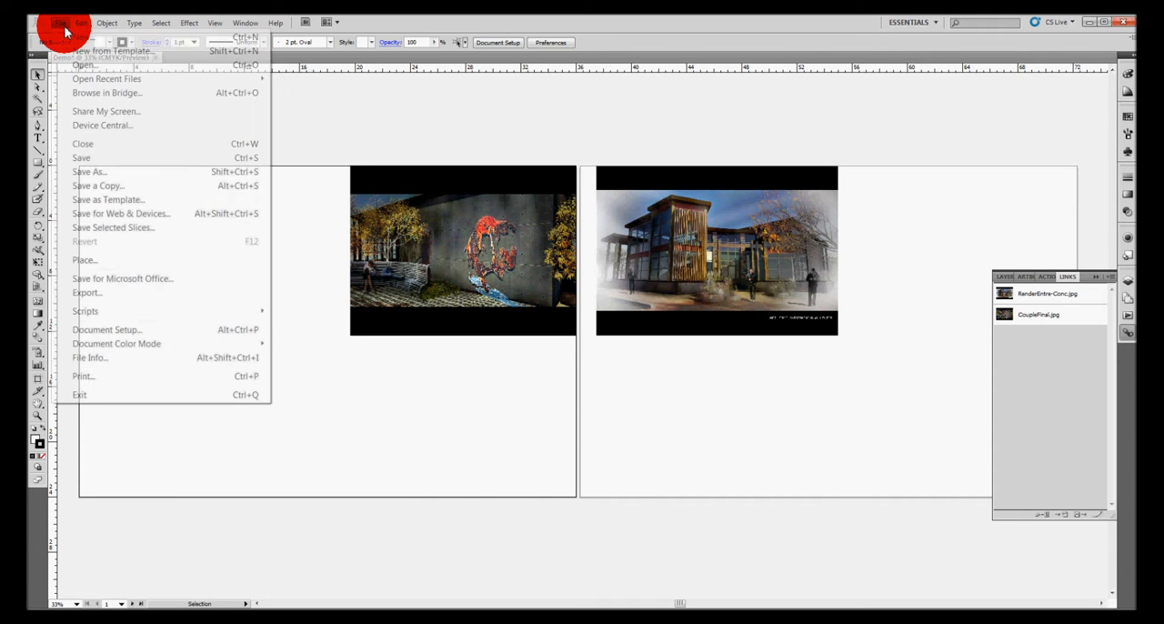
{"action": "left_click", "coordinate": [82, 173]}
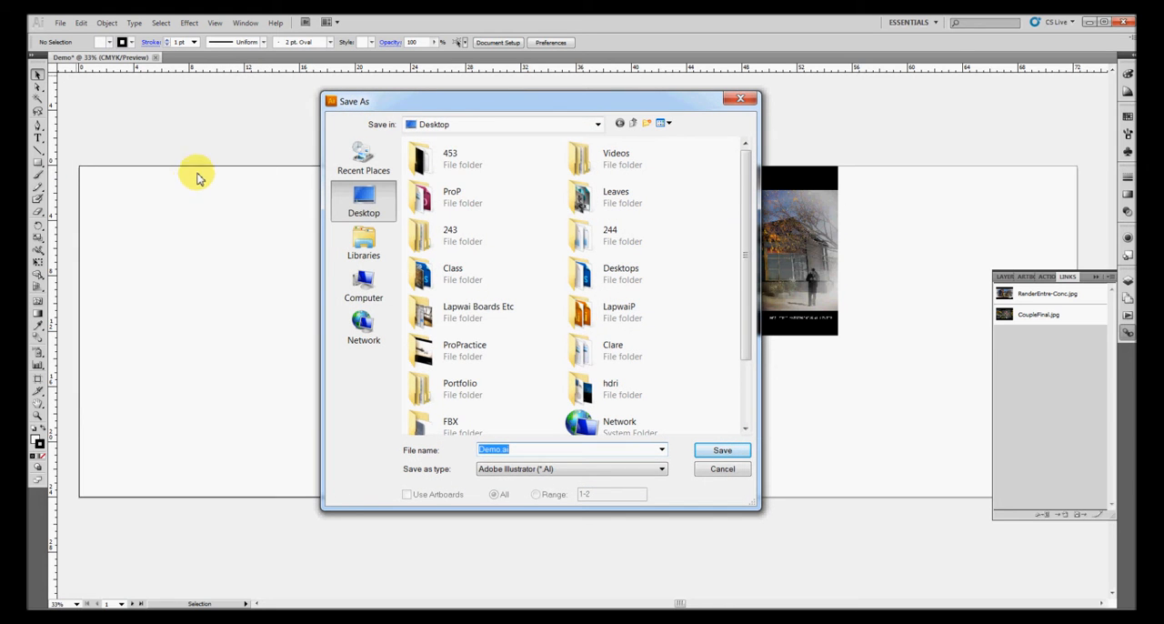
{"action": "left_click", "coordinate": [512, 450]}
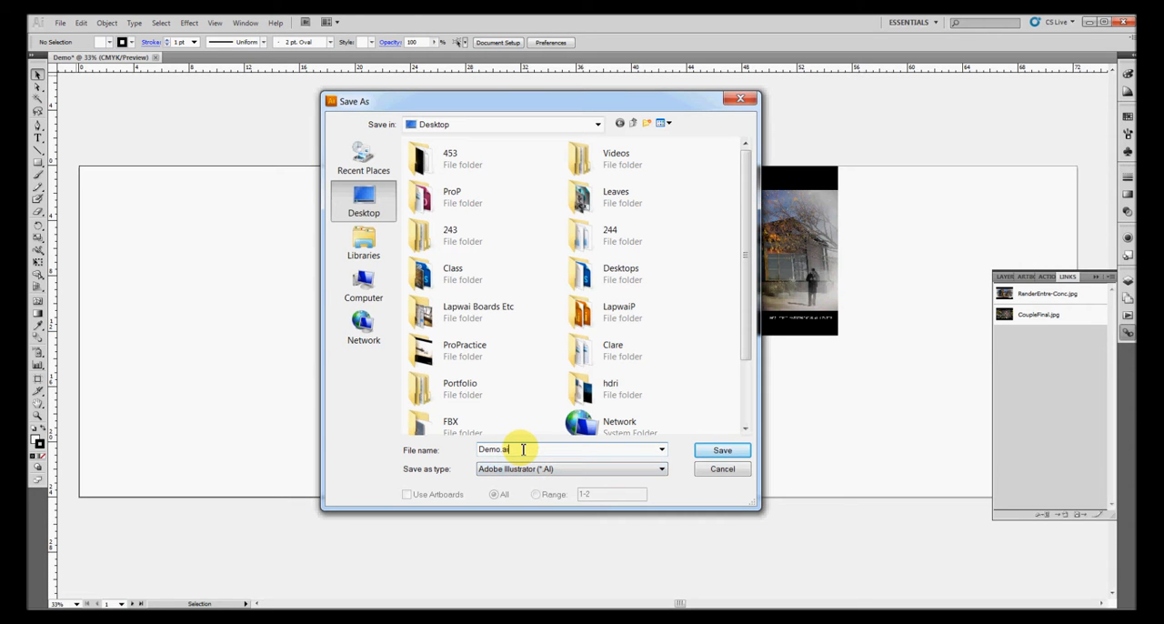
{"action": "left_click", "coordinate": [722, 450]}
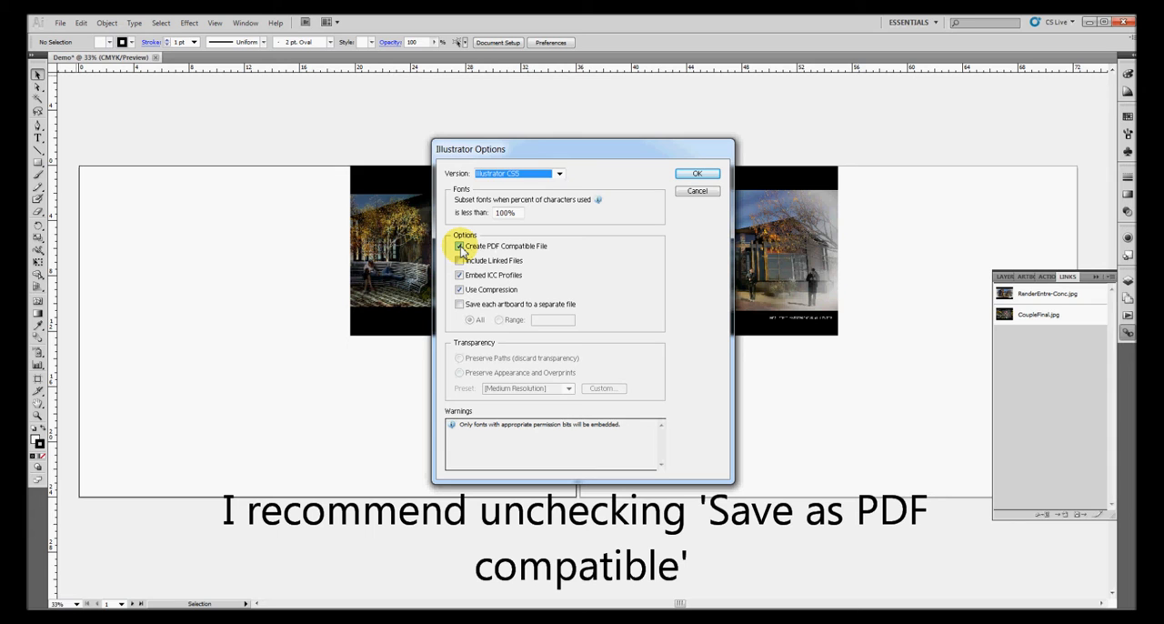
Turn off Create PDF Compatible File in the Illustrator CS5 save options and complete the save
{"action": "left_click", "coordinate": [459, 247]}
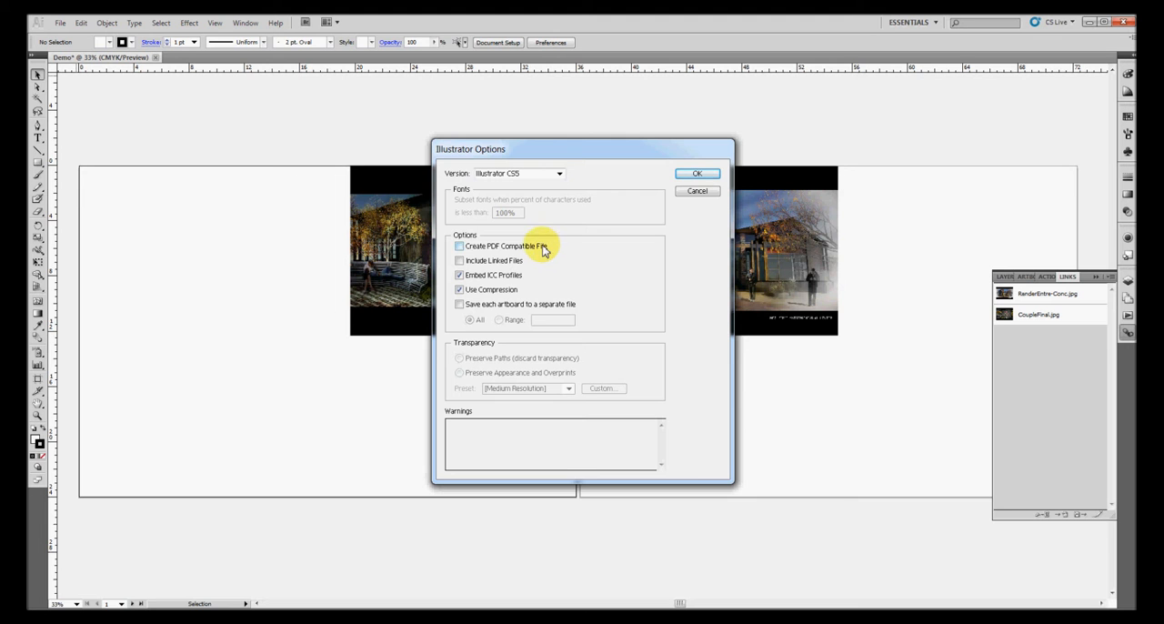
{"action": "left_click_drag", "start_coordinate": [605, 155], "coordinate": [228, 154]}
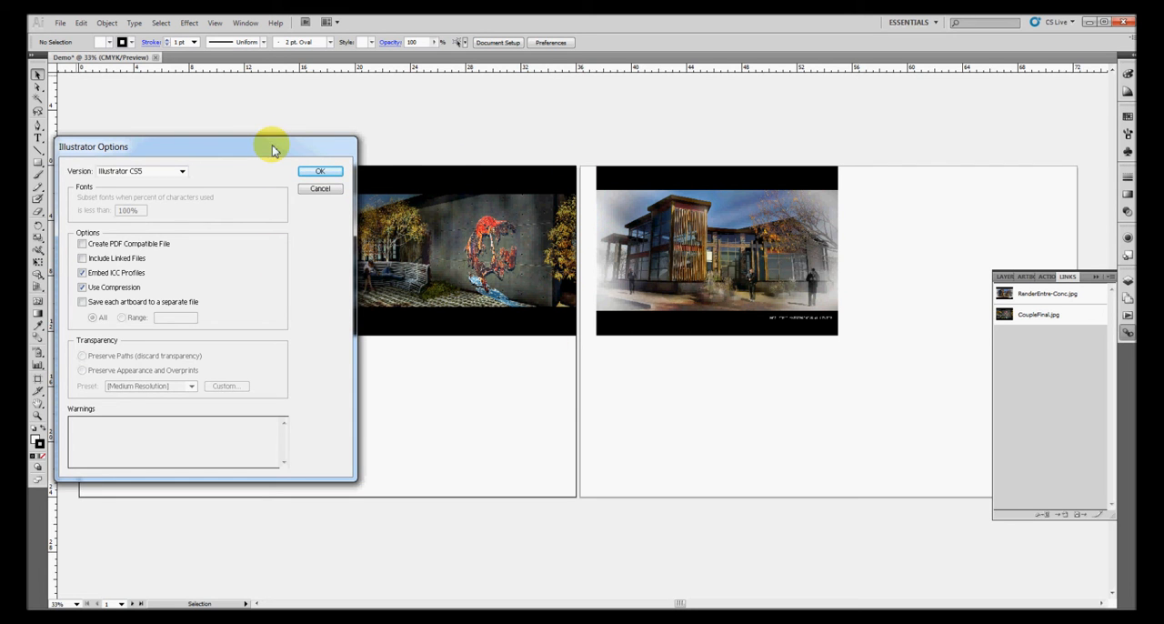
{"action": "left_click_drag", "start_coordinate": [273, 148], "coordinate": [891, 145]}
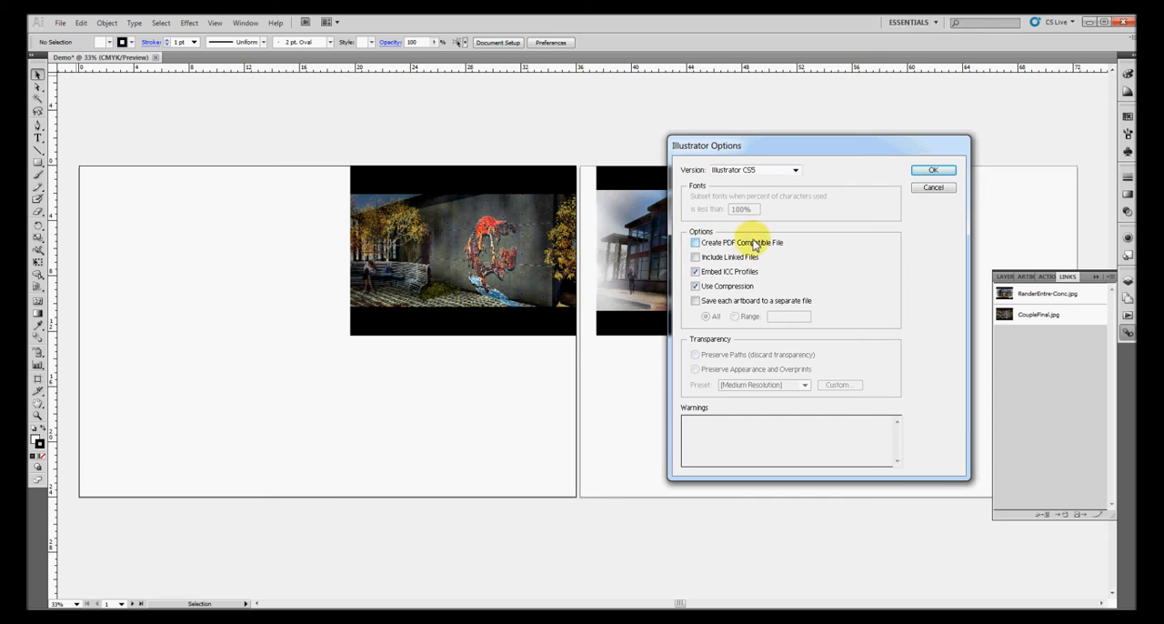
{"action": "left_click", "coordinate": [696, 244]}
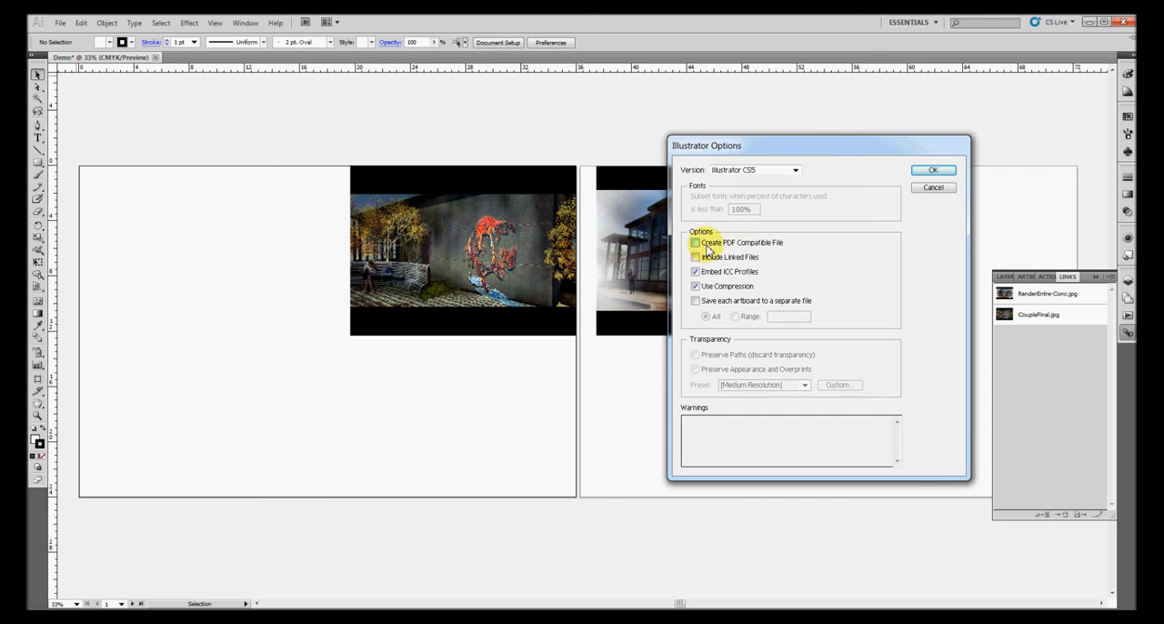
{"action": "left_click", "coordinate": [937, 173]}
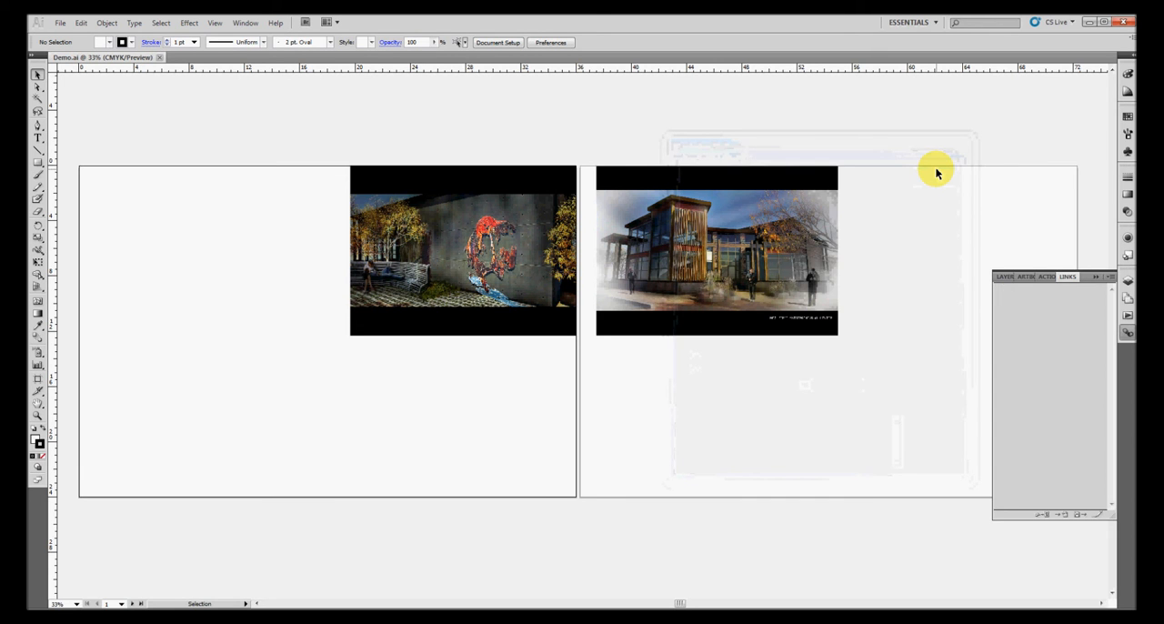